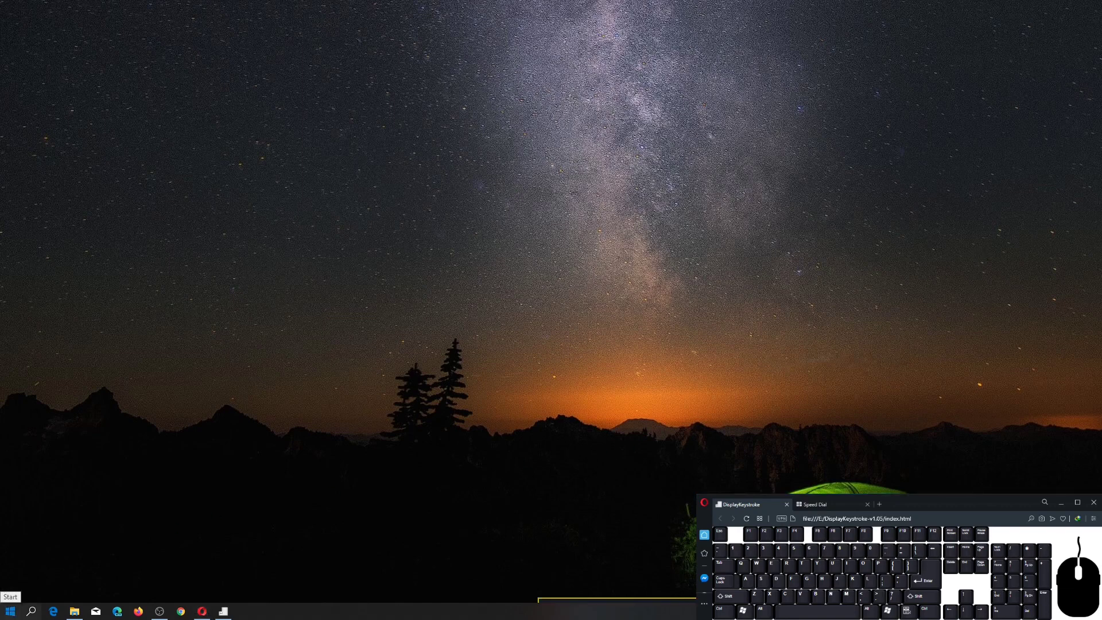
# Launch Word and create a blank document.
pyautogui.click(10, 610)
pyautogui.click(193, 461)
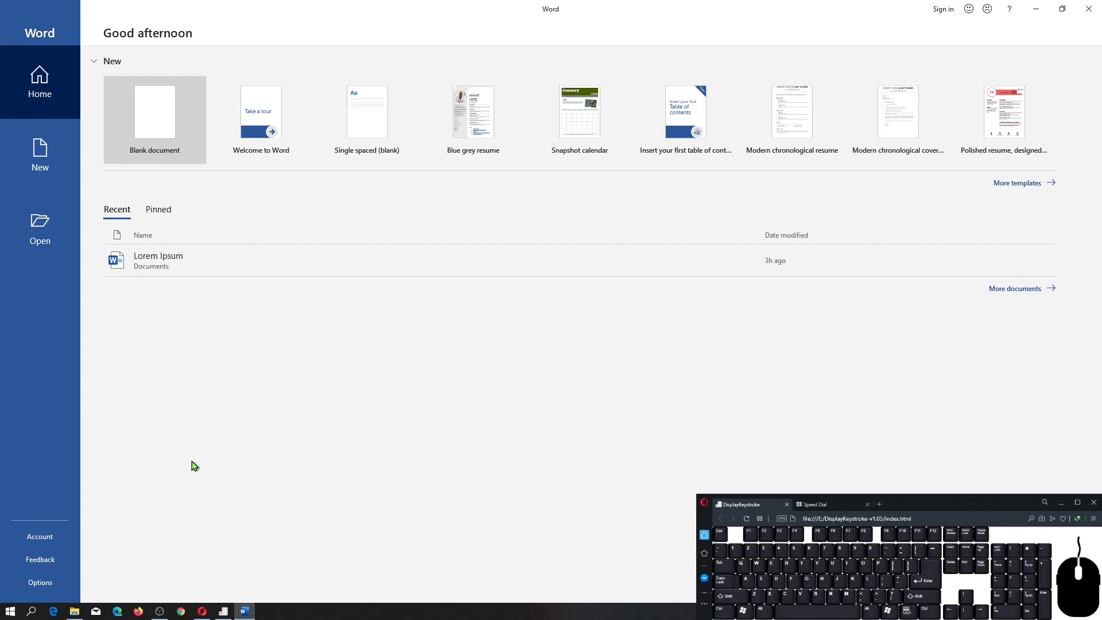
pyautogui.click(172, 144)
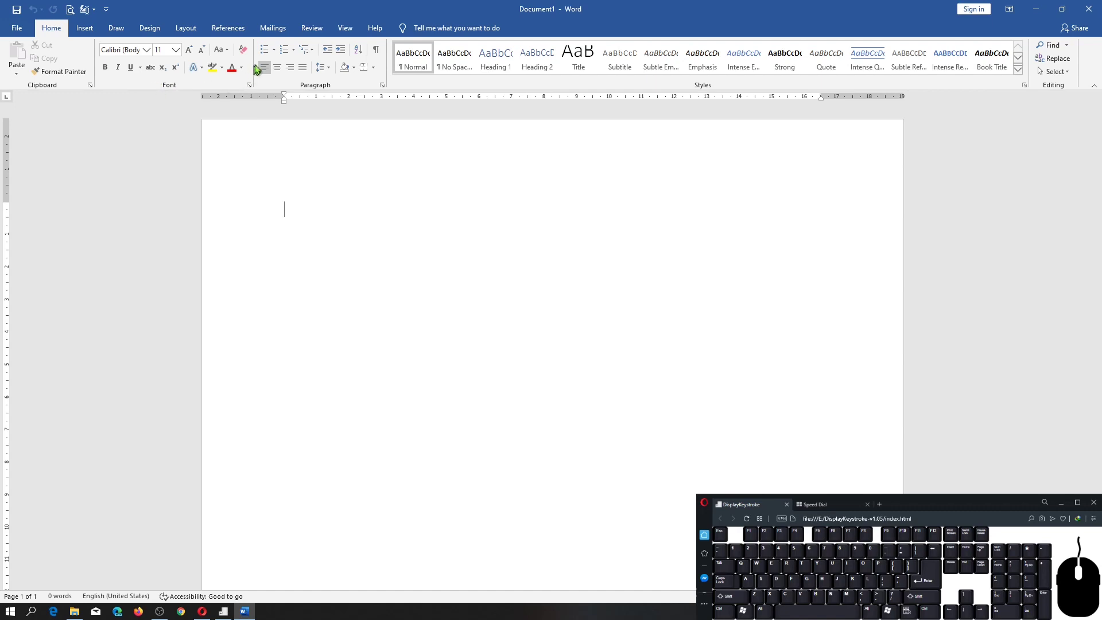
# Write "Ini adalah huruf tebal" in bold on the first line of the document.
pyautogui.click(106, 68)
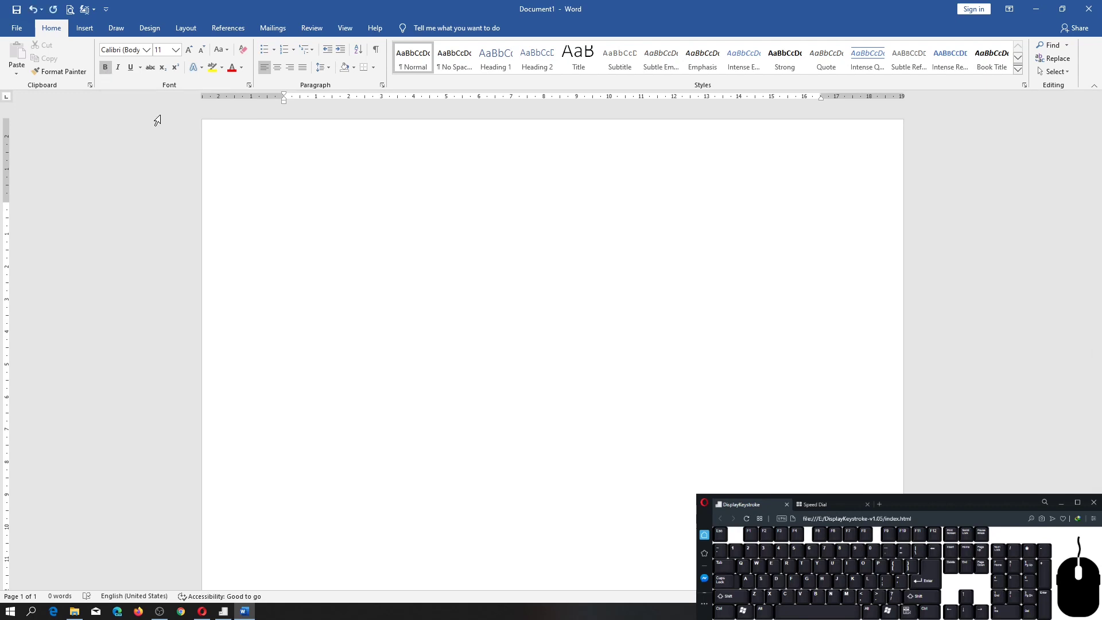
pyautogui.write('Ini adalah')
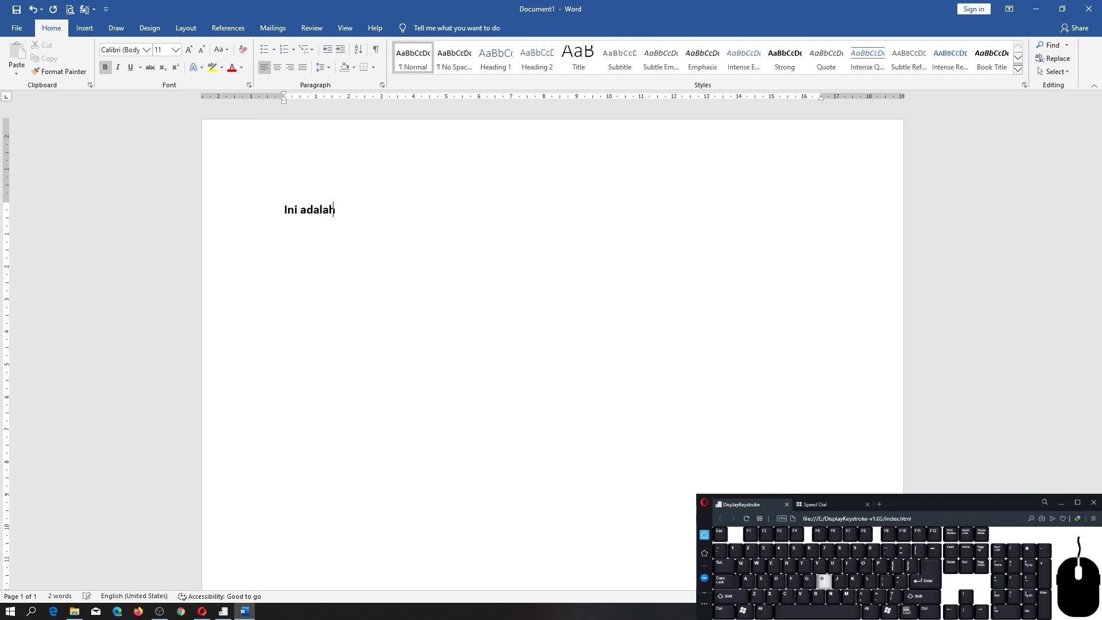
pyautogui.write(' huruf teba')
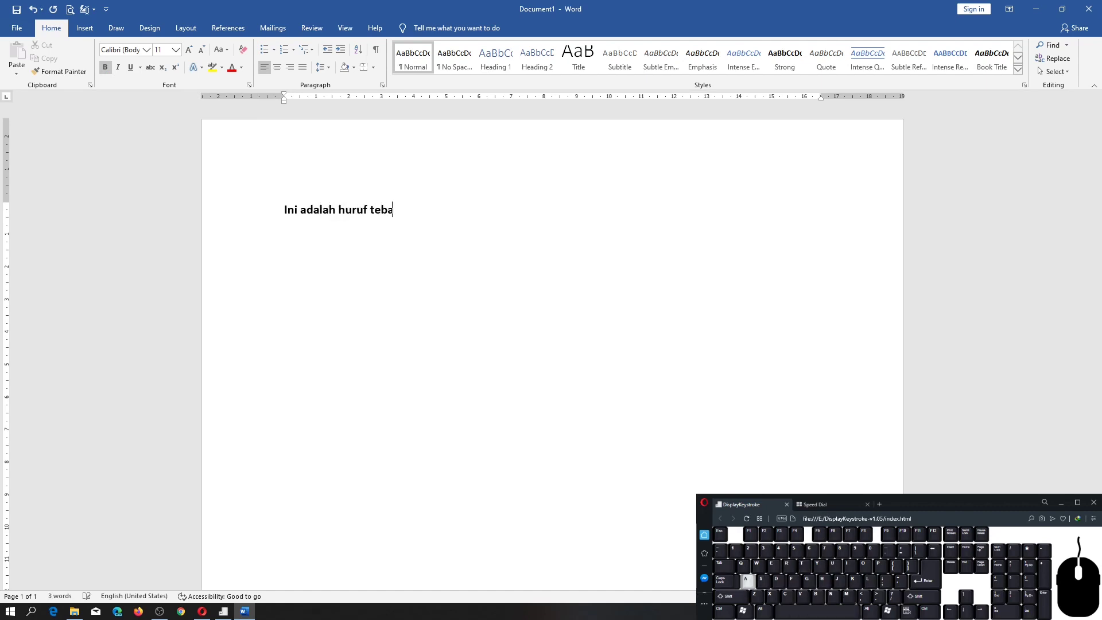
pyautogui.write('l')
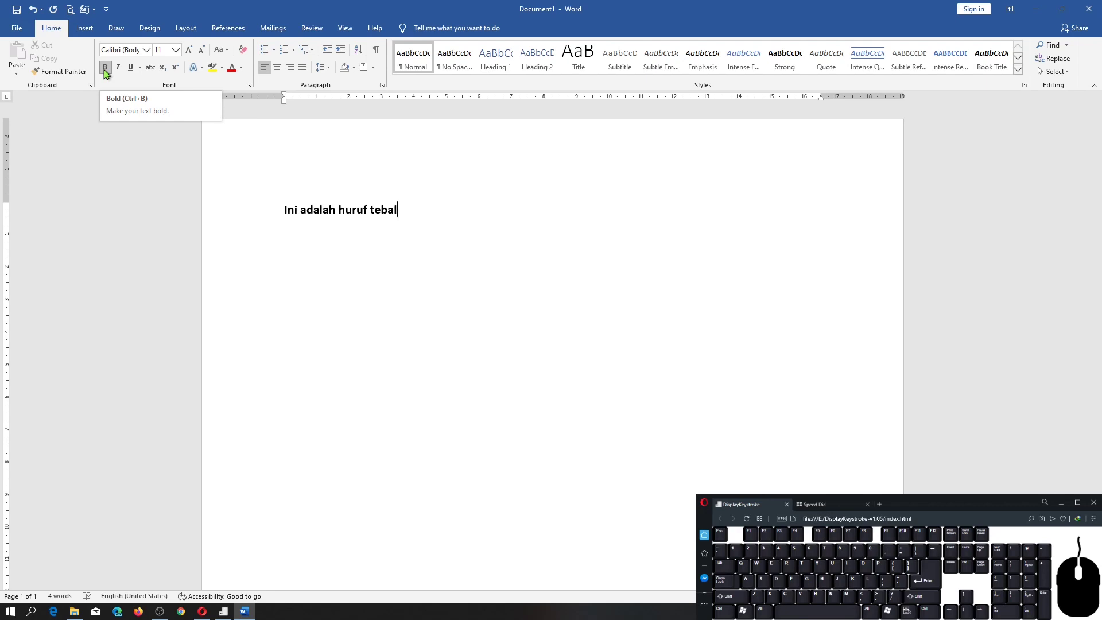
# Toggle bold at the end of the first sentence and start a new line with bold switched off.
pyautogui.press('ctrl')
pyautogui.hotkey('ctrl', 'b')
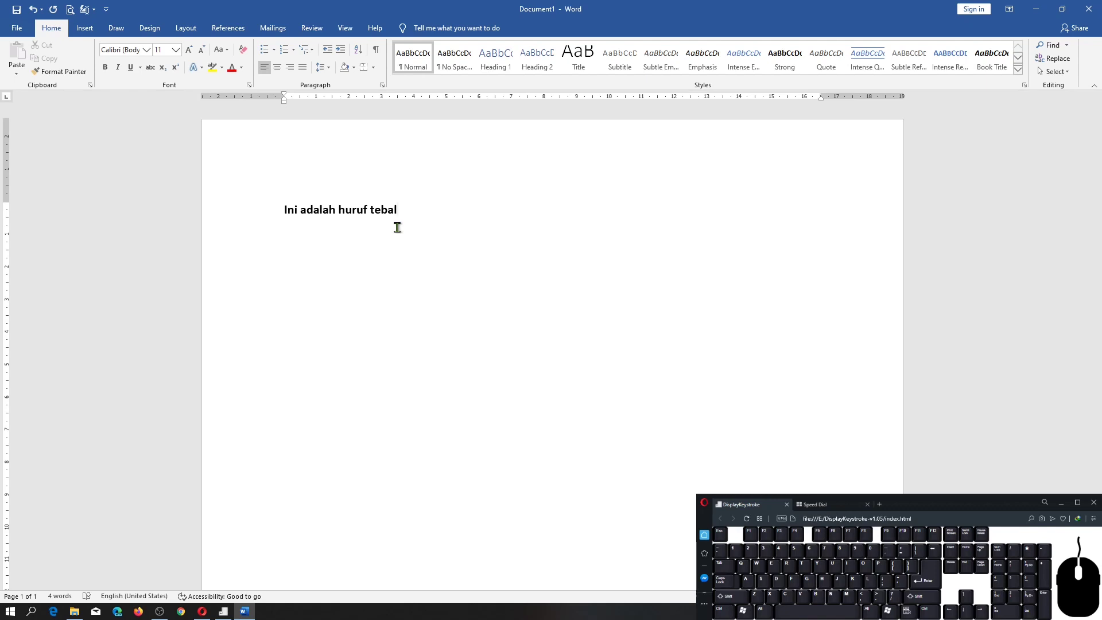
pyautogui.press('ctrl')
pyautogui.hotkey('ctrl', 'b')
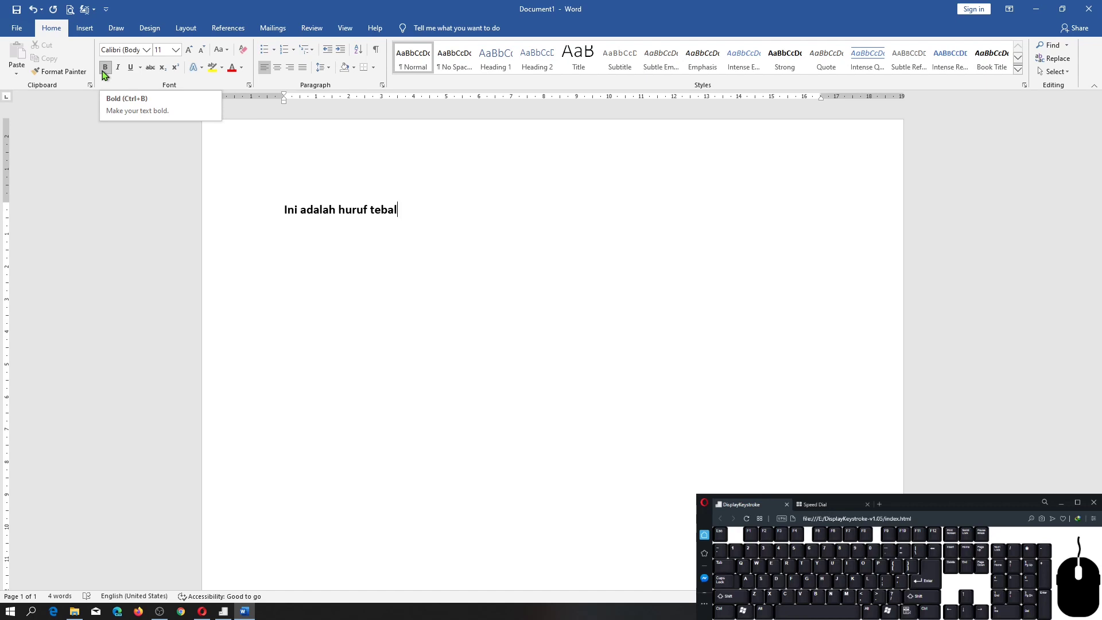
pyautogui.press('ctrl')
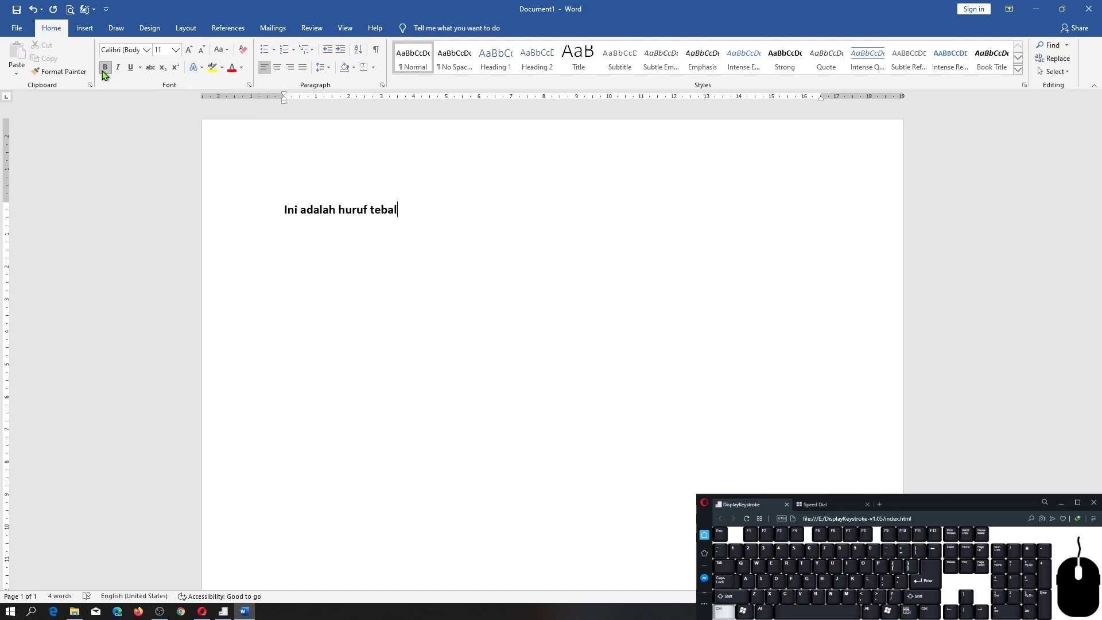
pyautogui.hotkey('ctrl', 'b')
pyautogui.press('Return')
pyautogui.hotkey('ctrl', 'b')
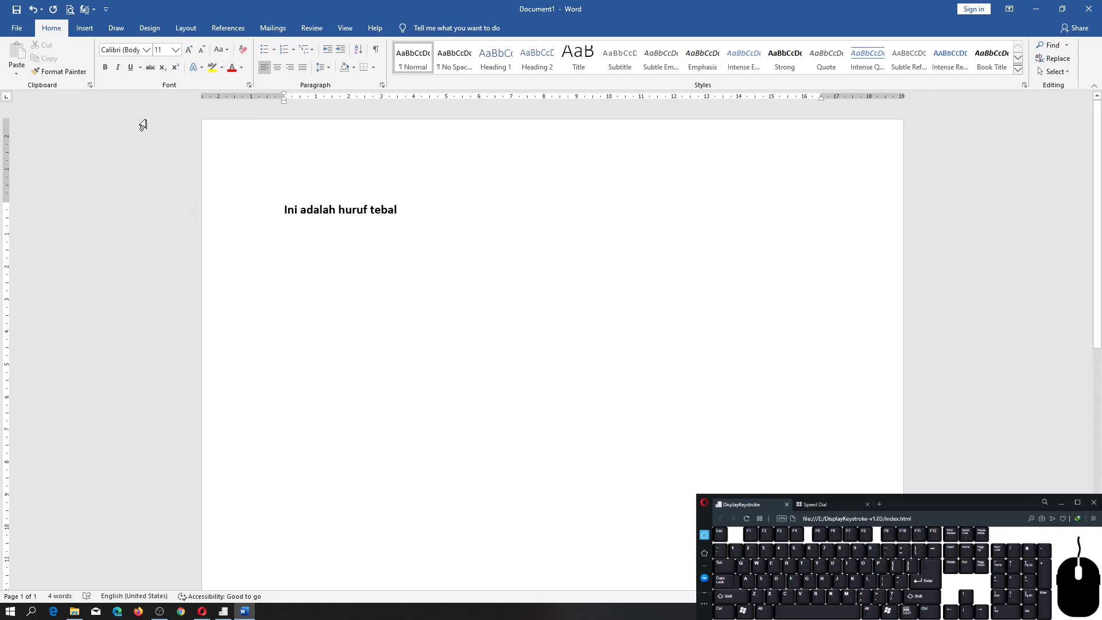
# Write "Ini adalah huruf miring" in italic on the second line, and switch italic off after it.
pyautogui.click(117, 69)
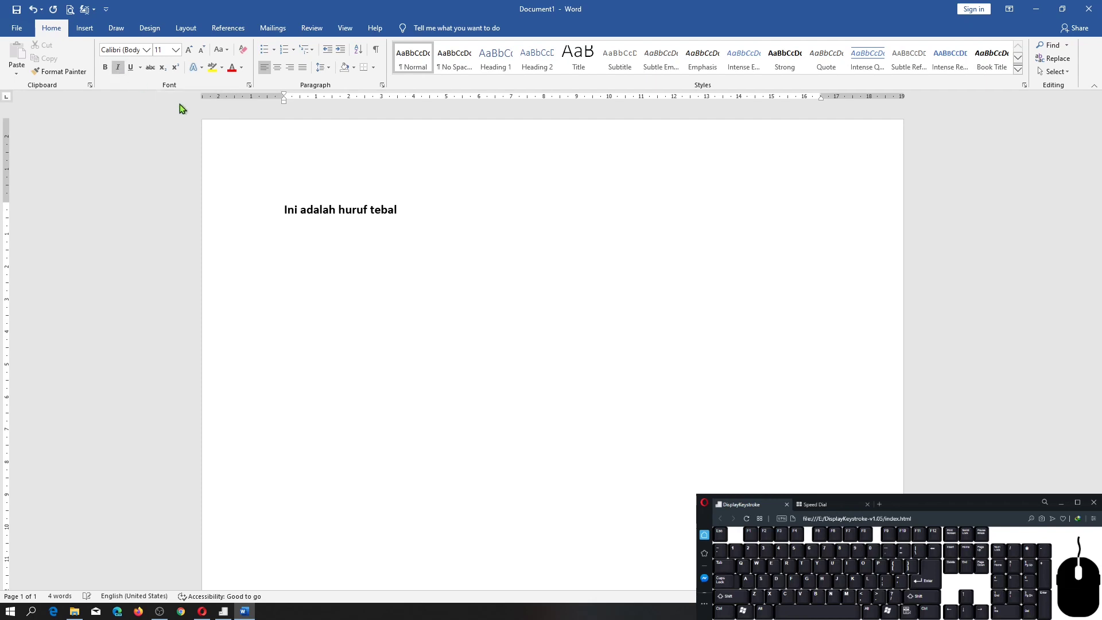
pyautogui.write('Ini adalah huruf')
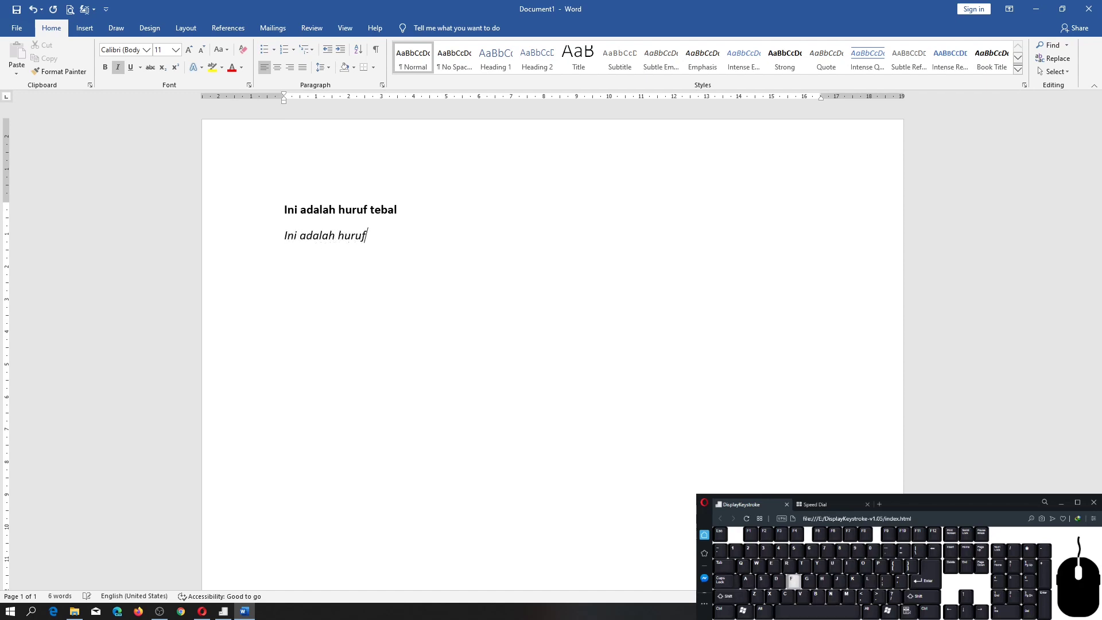
pyautogui.write(' miring')
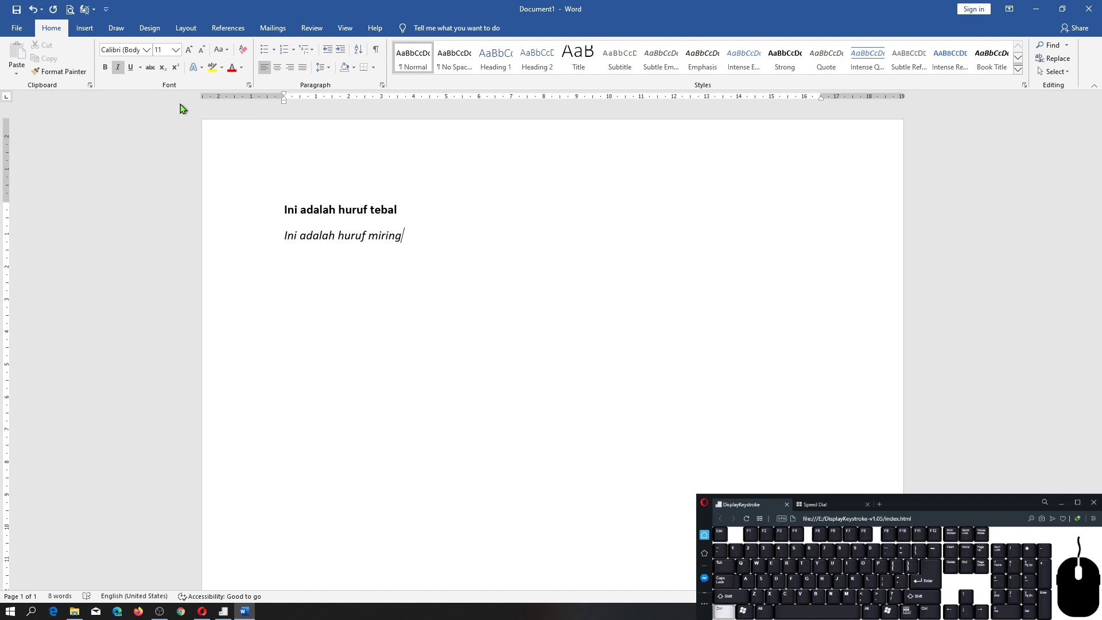
pyautogui.hotkey('ctrl', 'i')
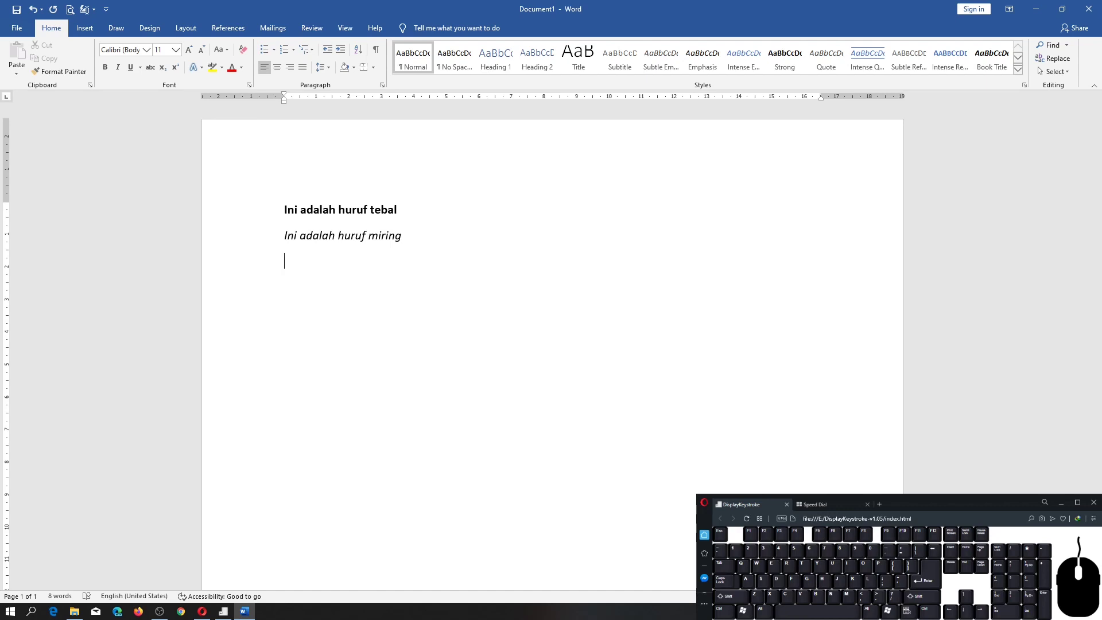
# Write "Ini menggunakan underline / garis bawah" underlined on the third line, and switch underline off after it.
pyautogui.click(132, 68)
pyautogui.click(131, 68)
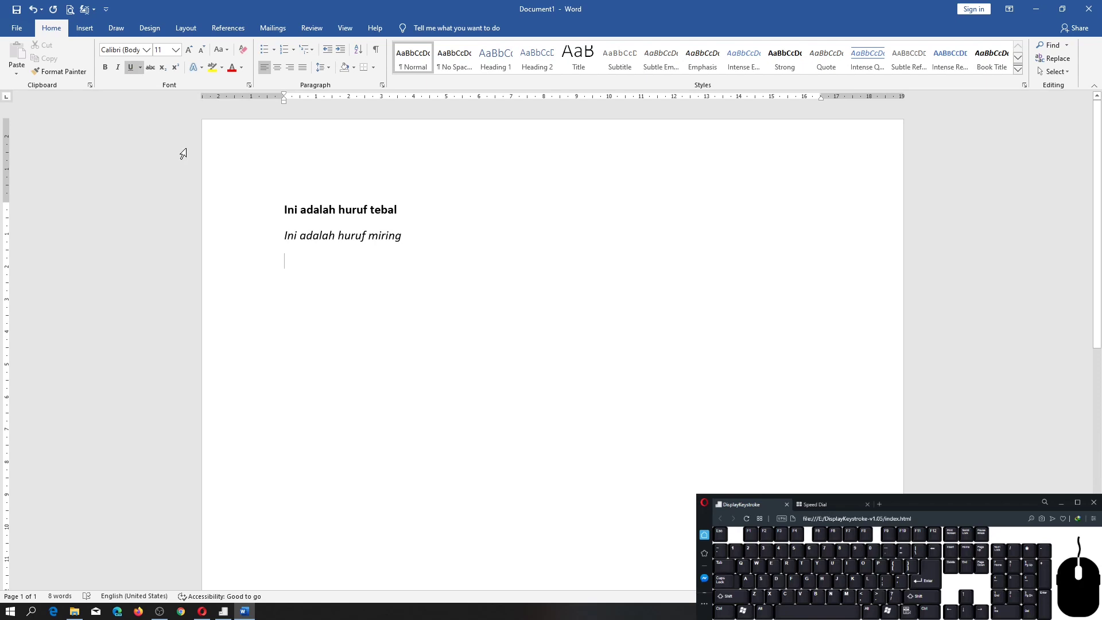
pyautogui.write('Ini')
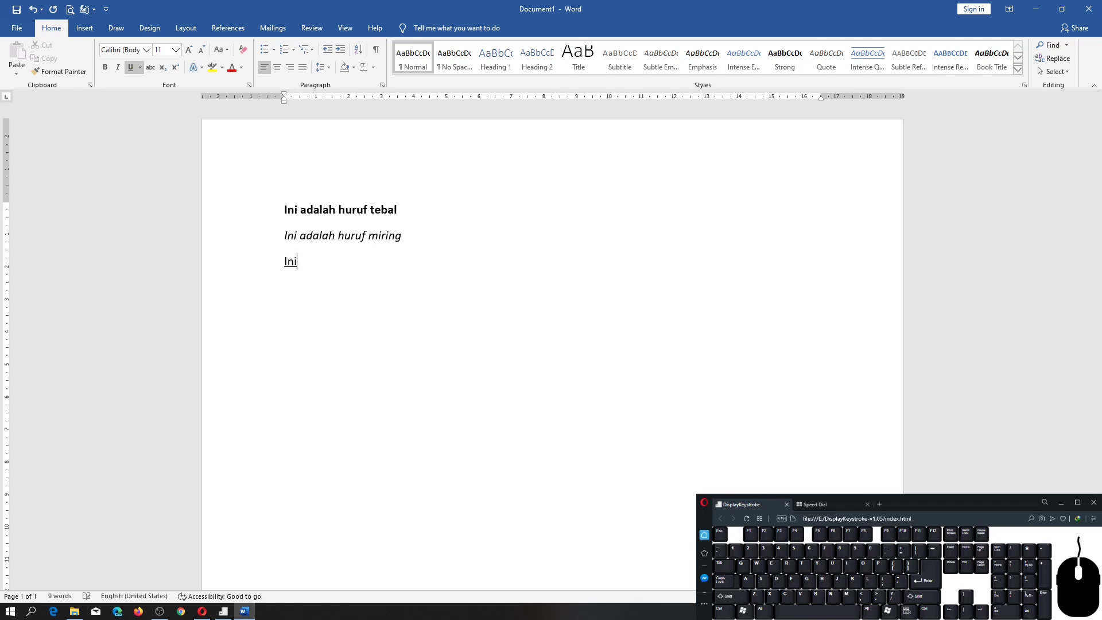
pyautogui.write(' menggunakan ')
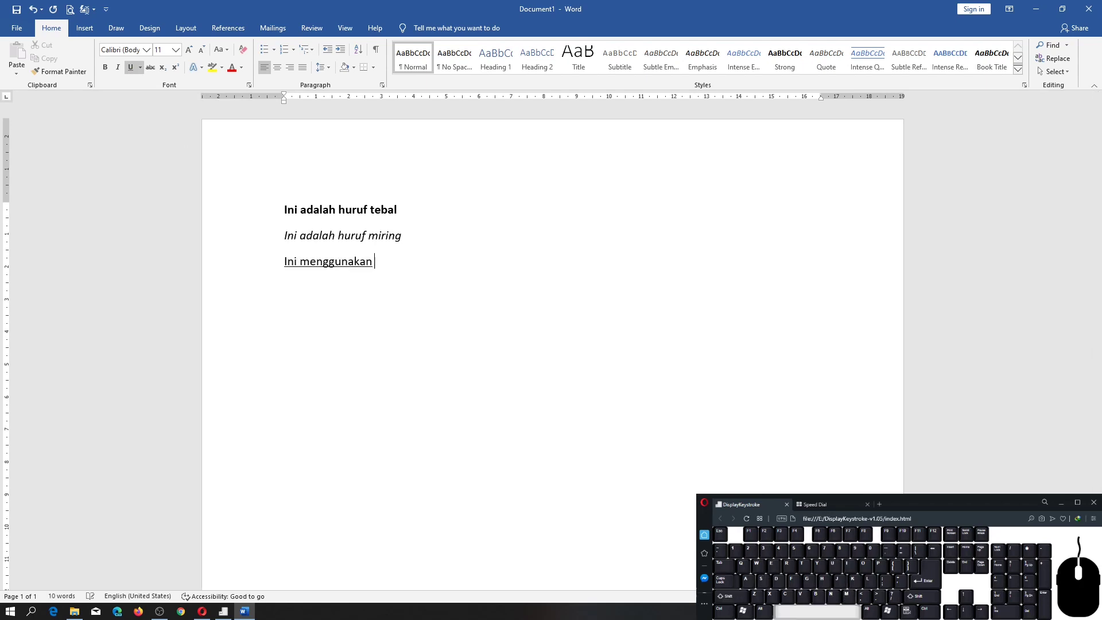
pyautogui.write('underline')
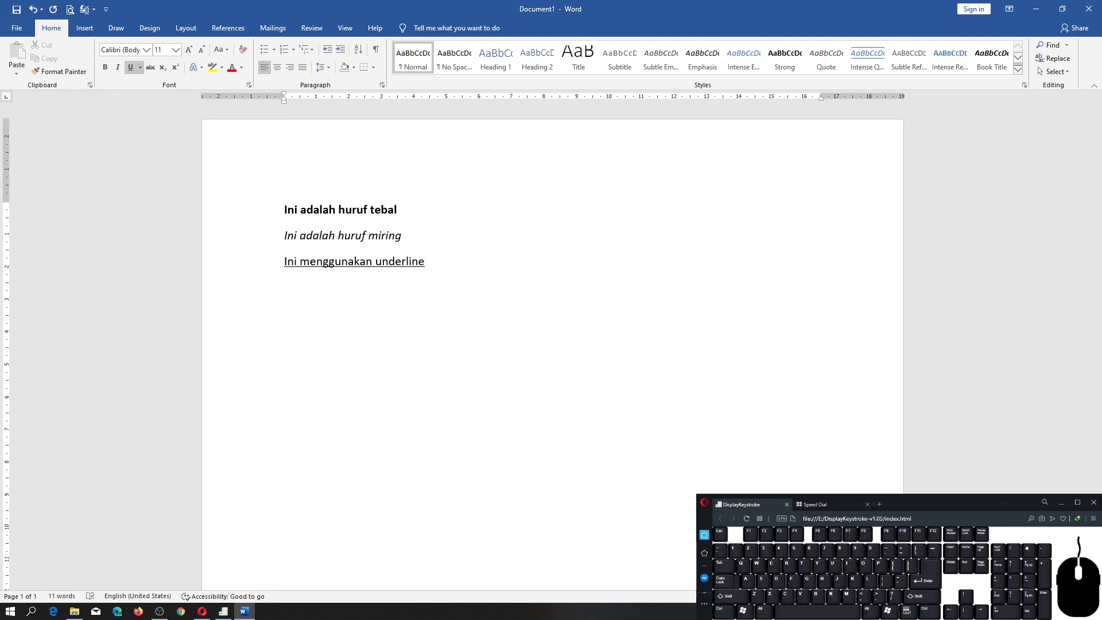
pyautogui.write(' / garis bawah')
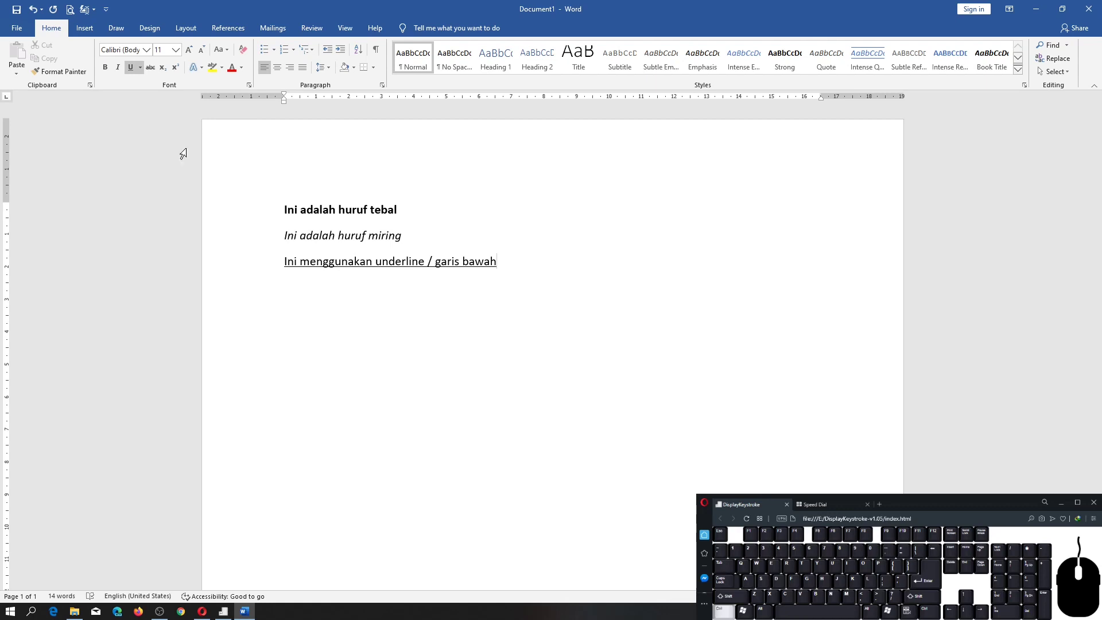
pyautogui.hotkey('ctrl', 'u')
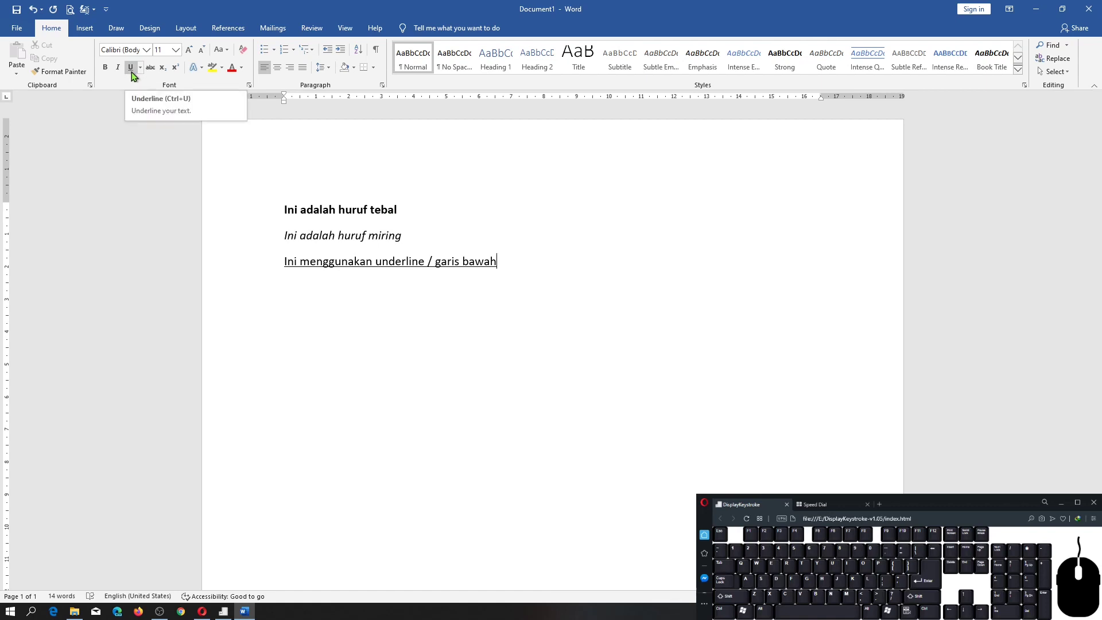
# Extend the bold first sentence with "dengan menggunakan bold".
pyautogui.click(476, 245)
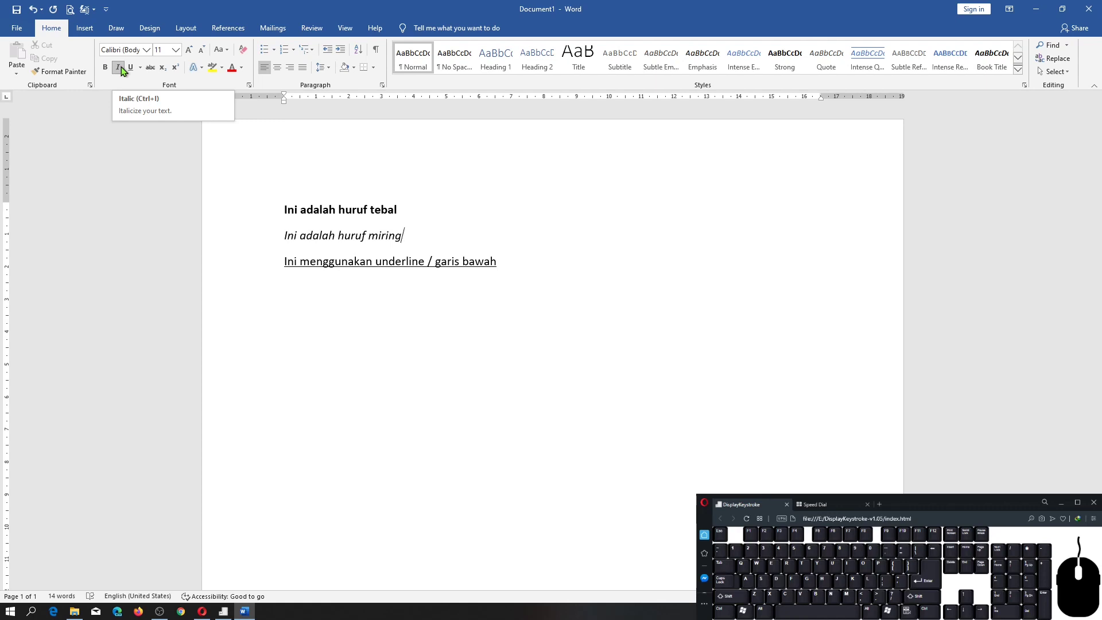
pyautogui.click(514, 265)
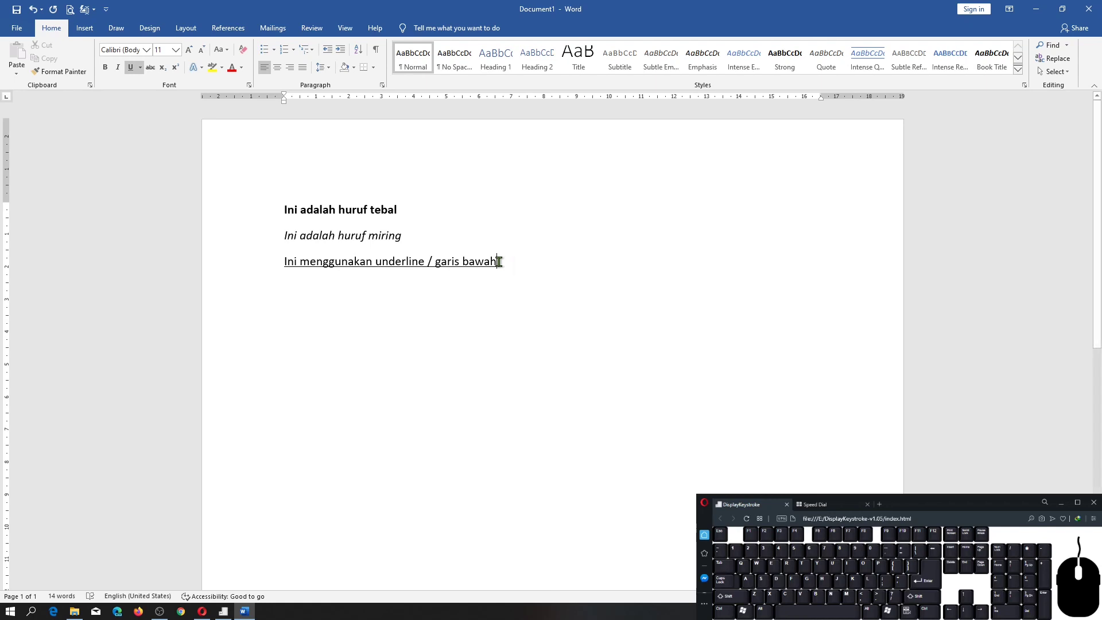
pyautogui.click(403, 207)
pyautogui.write('dengan mengguna')
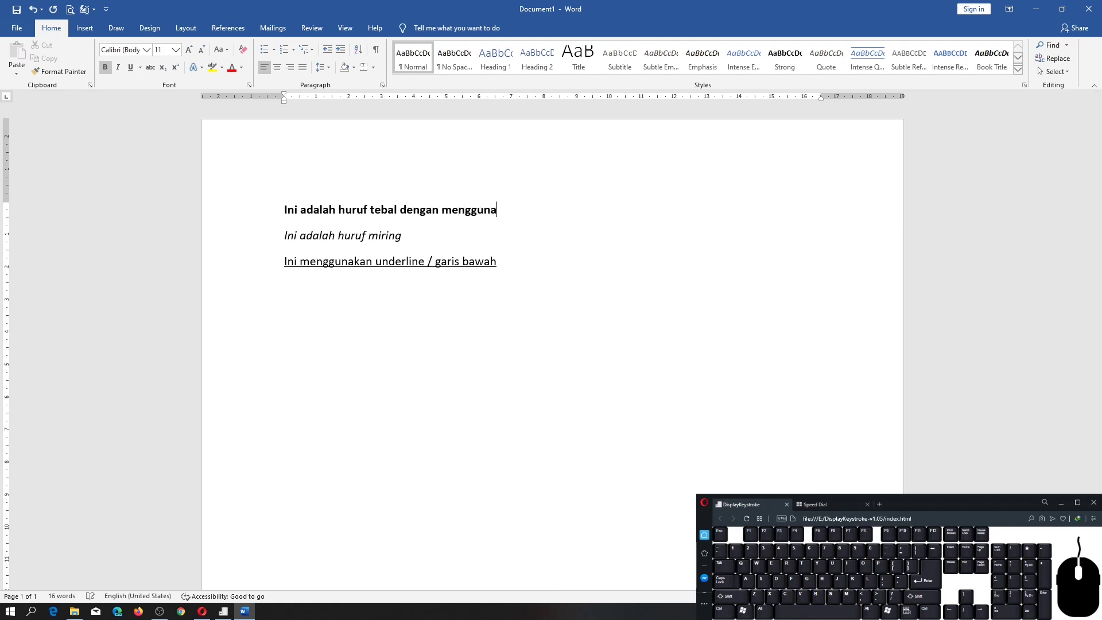
pyautogui.write('kan bold')
# Extend the italic second sentence with "dengan menggunakan italic".
pyautogui.press('Down')
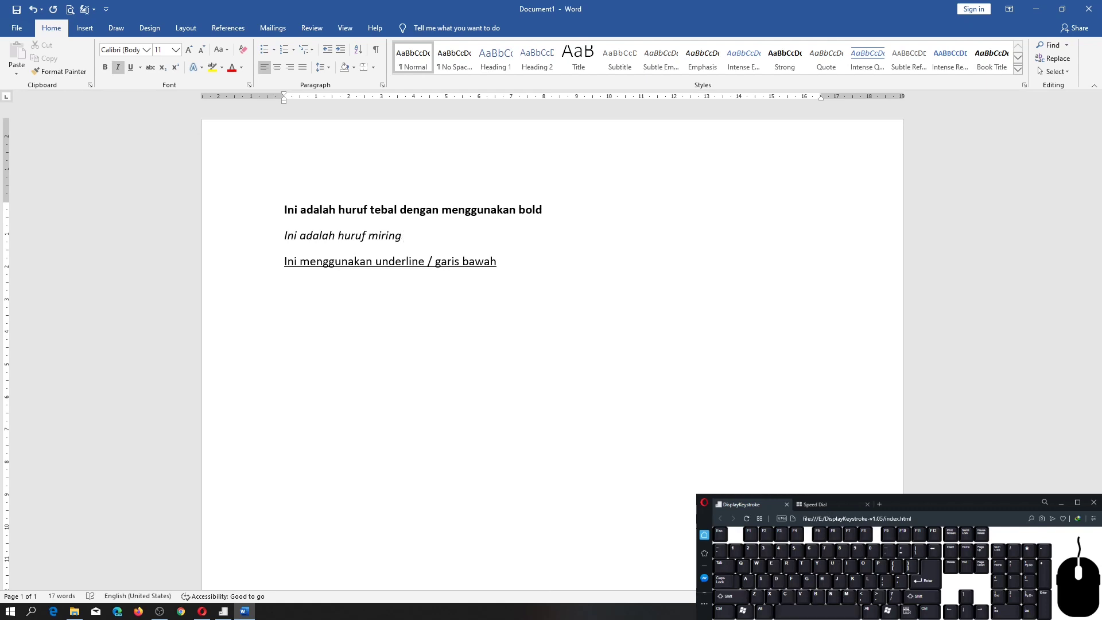
pyautogui.write('dengan menggunakan italic')
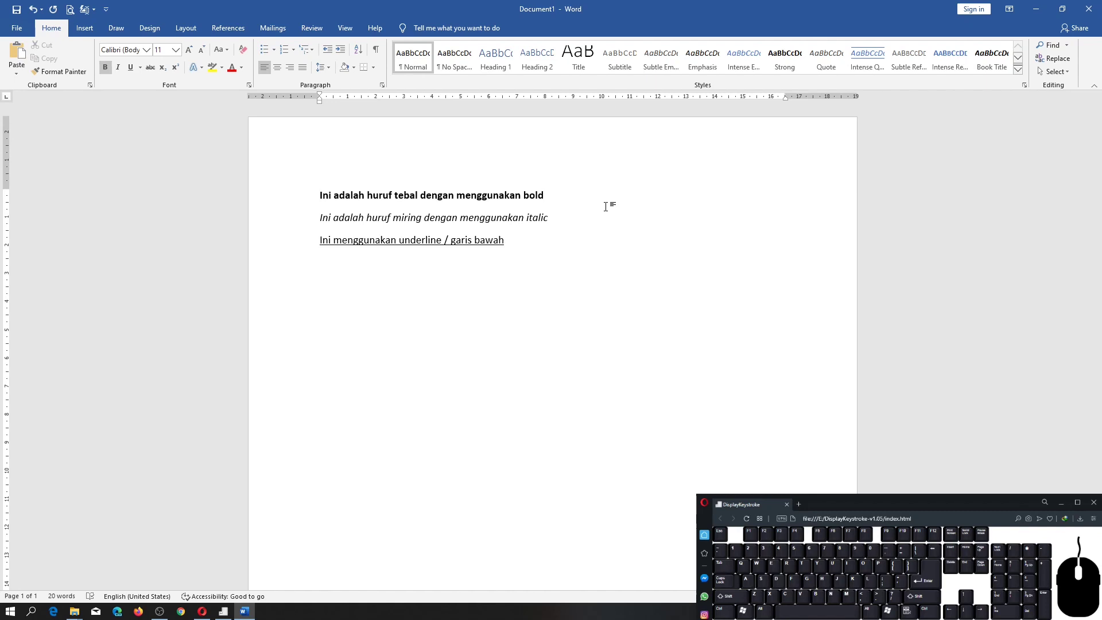
# Add "ini adalah tulisan normal" without bold after the bold sentence on the first line.
pyautogui.hotkey('ctrl', 'b')
pyautogui.write('ini adala')
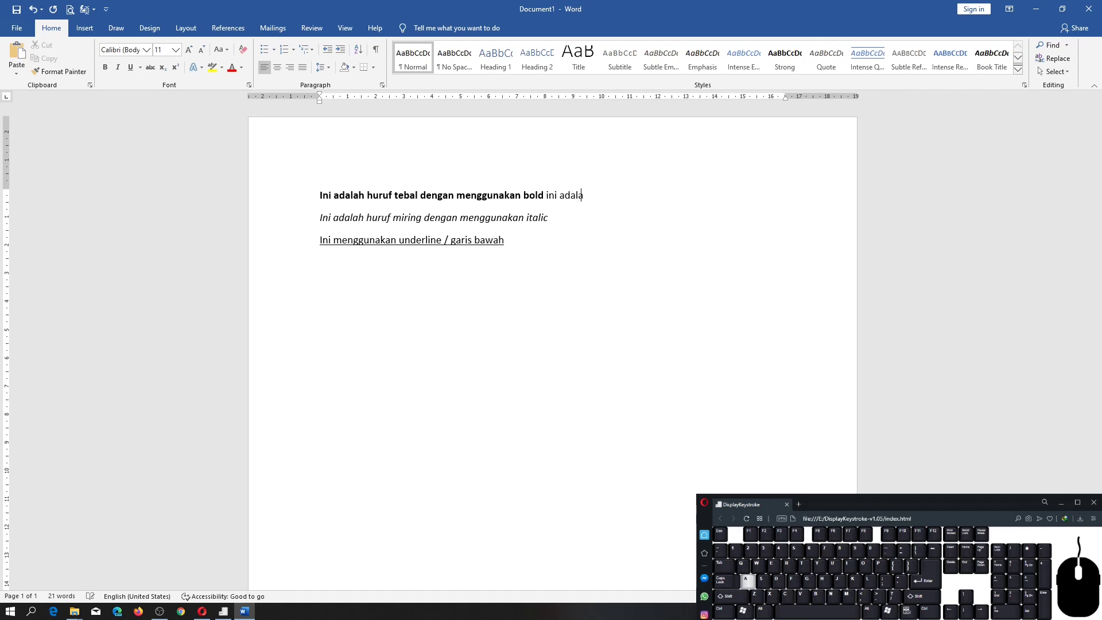
pyautogui.write('h tulisan normal')
# Add "ini adalah tulisan normal" without italic after the italic sentence on the second line.
pyautogui.press('Down')
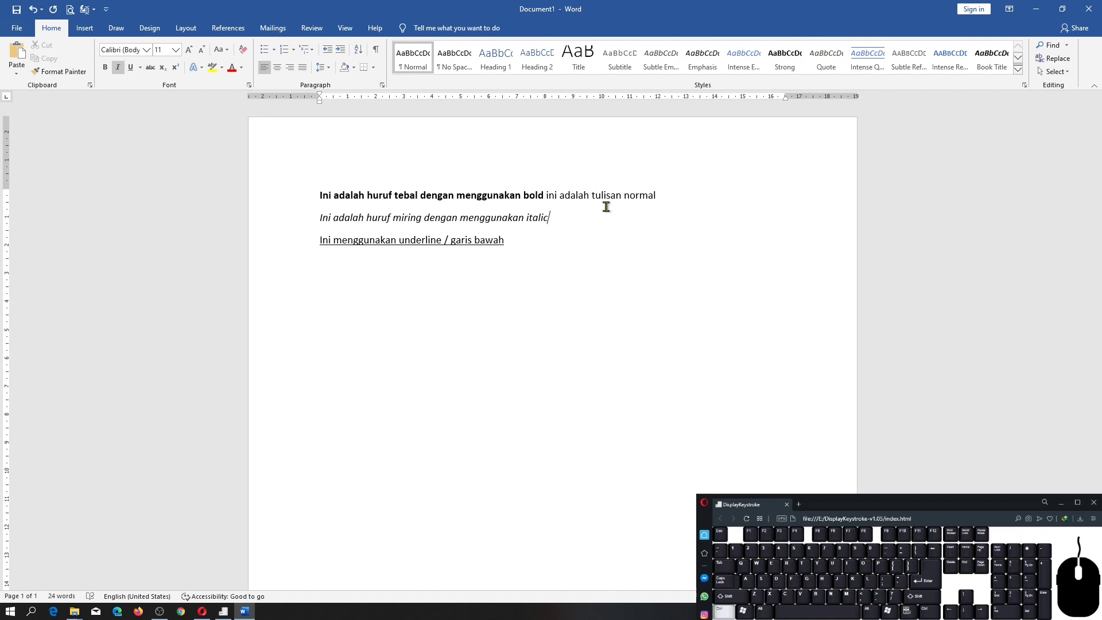
pyautogui.hotkey('ctrl', 'i')
pyautogui.write('ini adalah ')
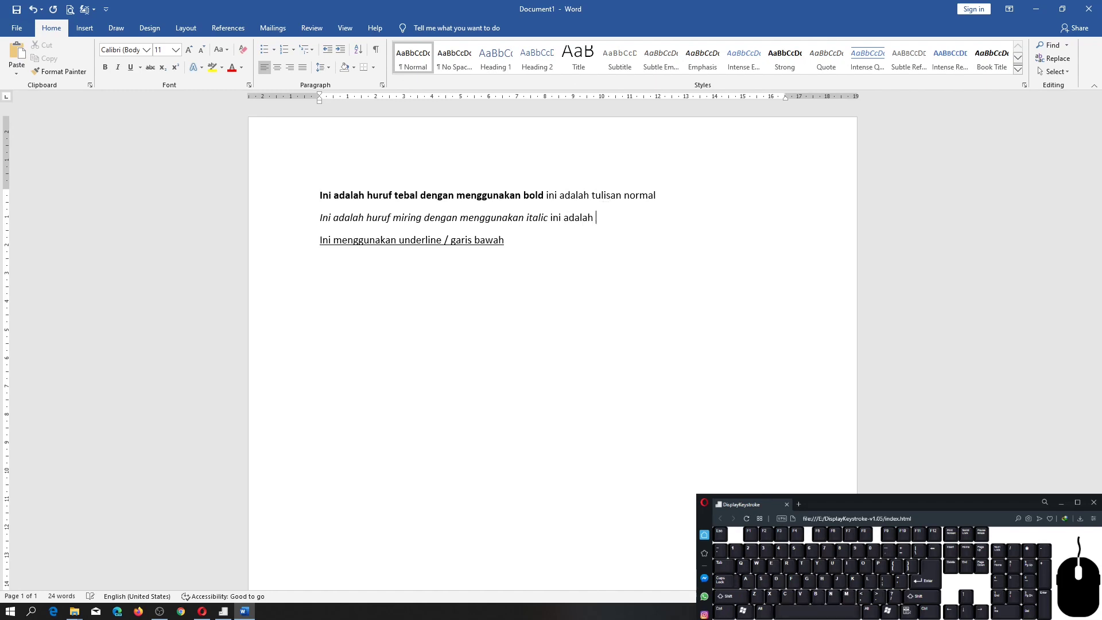
pyautogui.write('tulisan normal')
# Add "ini adalah tulisan normal" without underline after the underlined sentence on the third line.
pyautogui.press('Down')
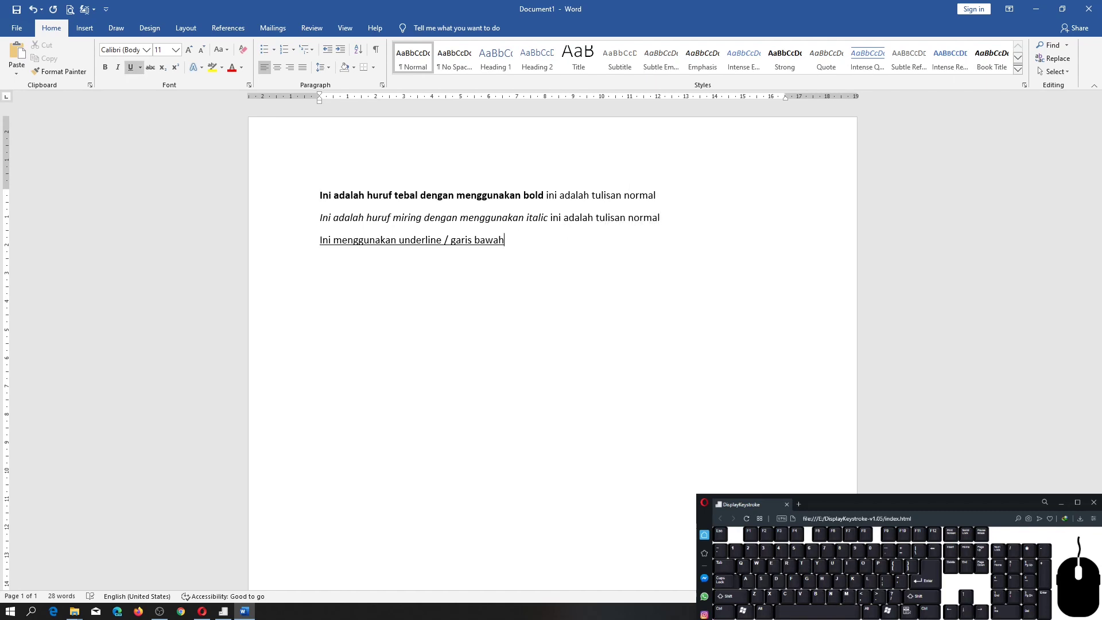
pyautogui.hotkey('ctrl', 'u')
pyautogui.write('ini adalah ')
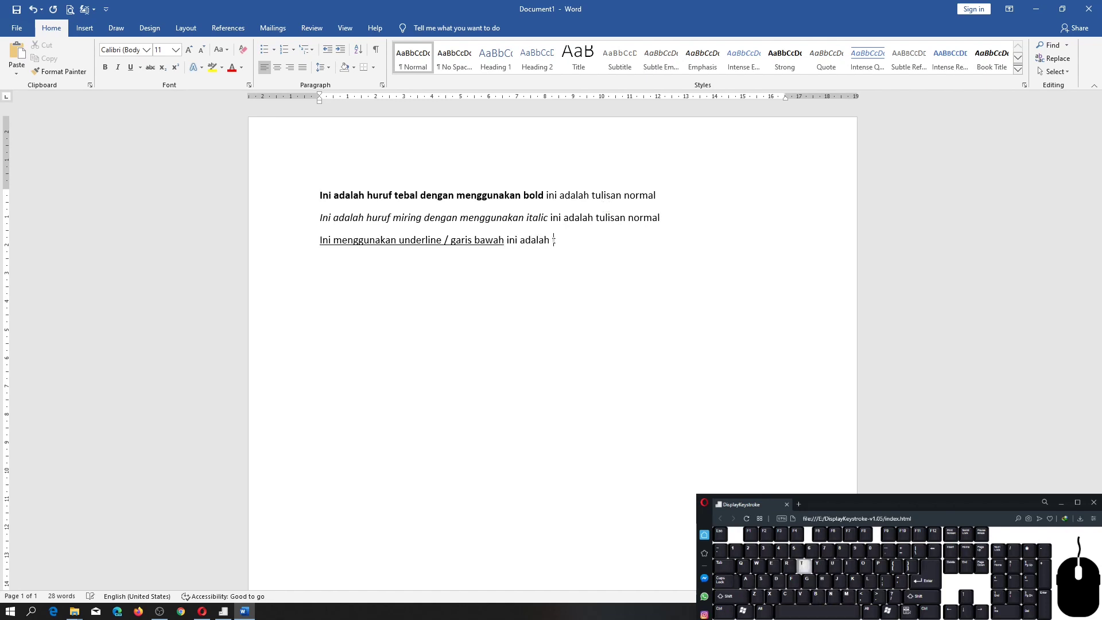
pyautogui.write('tulisan normal')
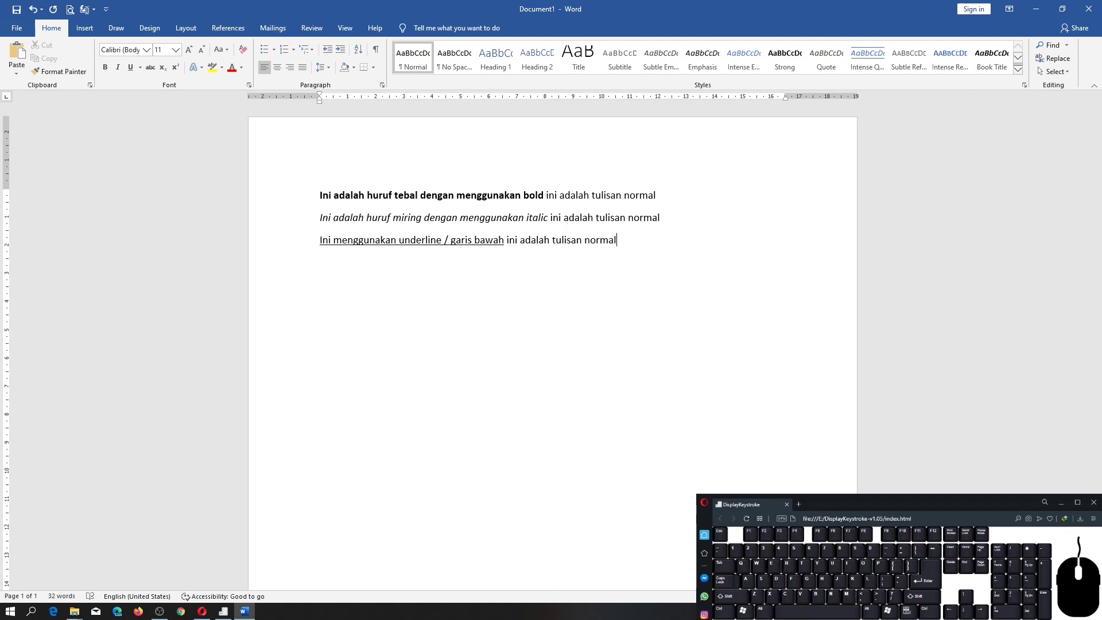
# Examine where the formatting switches between the styled and normal text on each of the three lines.
pyautogui.press('Left')
pyautogui.press('Left')
pyautogui.press('Left')
pyautogui.press('Left')
pyautogui.press('Left')
pyautogui.press('Left')
pyautogui.press('Left')
pyautogui.press('Left')
pyautogui.press('Left')
pyautogui.press('Left')
pyautogui.press('Left')
pyautogui.press('Left')
pyautogui.press('Left')
pyautogui.press('Left')
pyautogui.press('Left')
pyautogui.press('Left')
pyautogui.press('Left')
pyautogui.press('Left')
pyautogui.press('Left')
pyautogui.press('Left')
pyautogui.press('Left')
pyautogui.press('Left')
pyautogui.press('Left')
pyautogui.press('Left')
pyautogui.press('Right')
pyautogui.press('Up')
pyautogui.press('Right')
pyautogui.press('Right')
pyautogui.press('Right')
pyautogui.press('Right')
pyautogui.press('Right')
pyautogui.press('Right')
pyautogui.press('Right')
pyautogui.press('Right')
pyautogui.press('Right')
pyautogui.press('Right')
pyautogui.press('Right')
pyautogui.press('Left')
pyautogui.press('Right')
pyautogui.press('Up')
pyautogui.press('Left')
# Enclose the bold sentence on the first line between the tags <b> and </b>.
pyautogui.click(320, 191)
pyautogui.write('<b>')
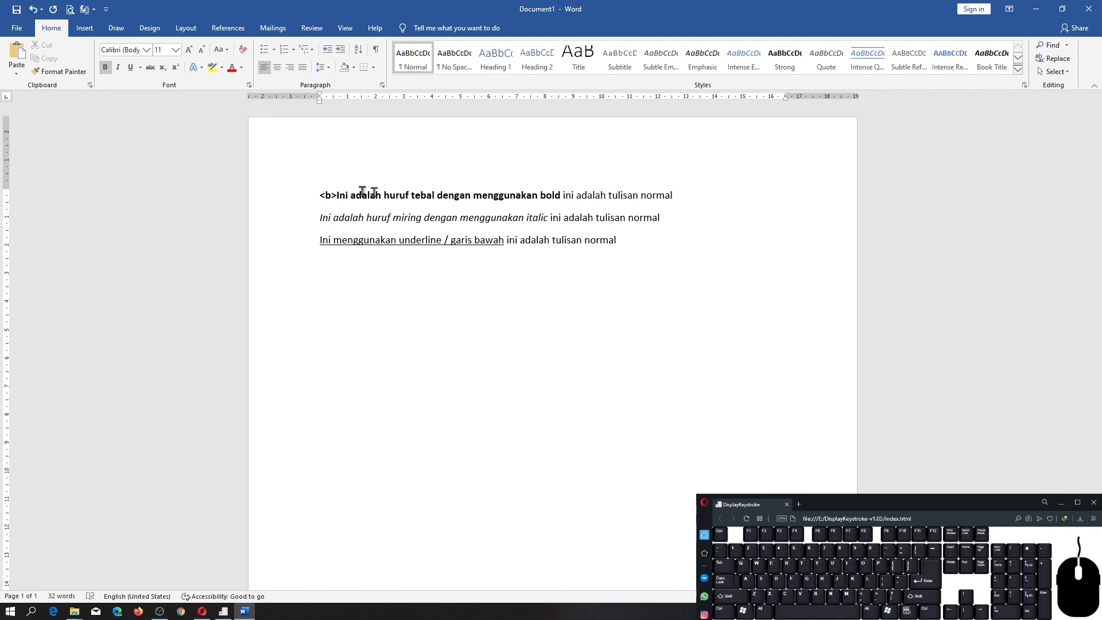
pyautogui.click(562, 194)
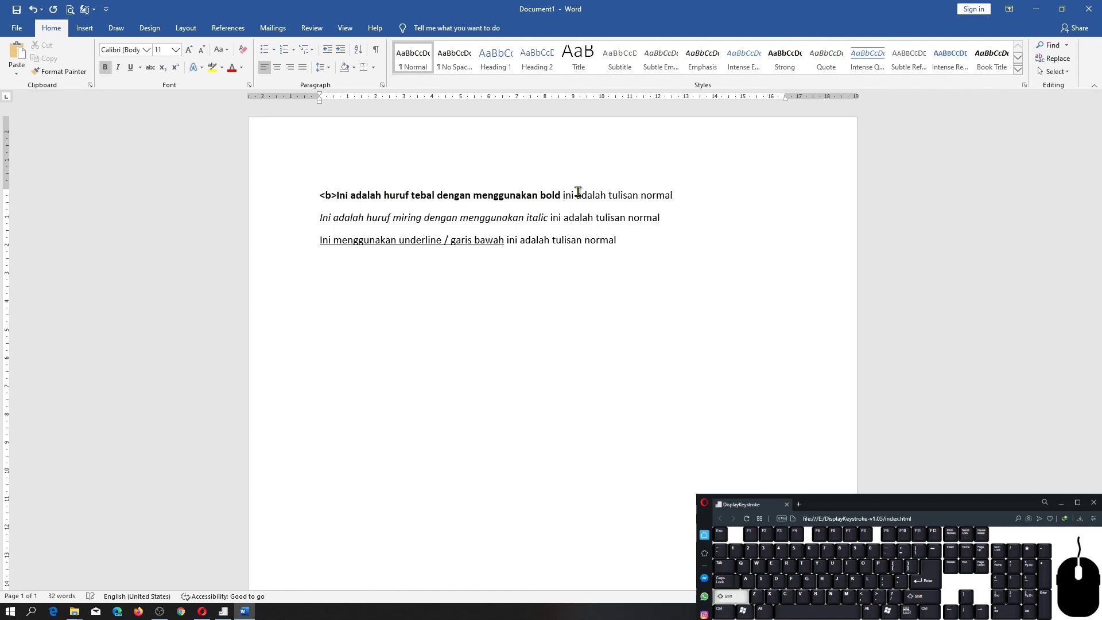
pyautogui.write('</b>')
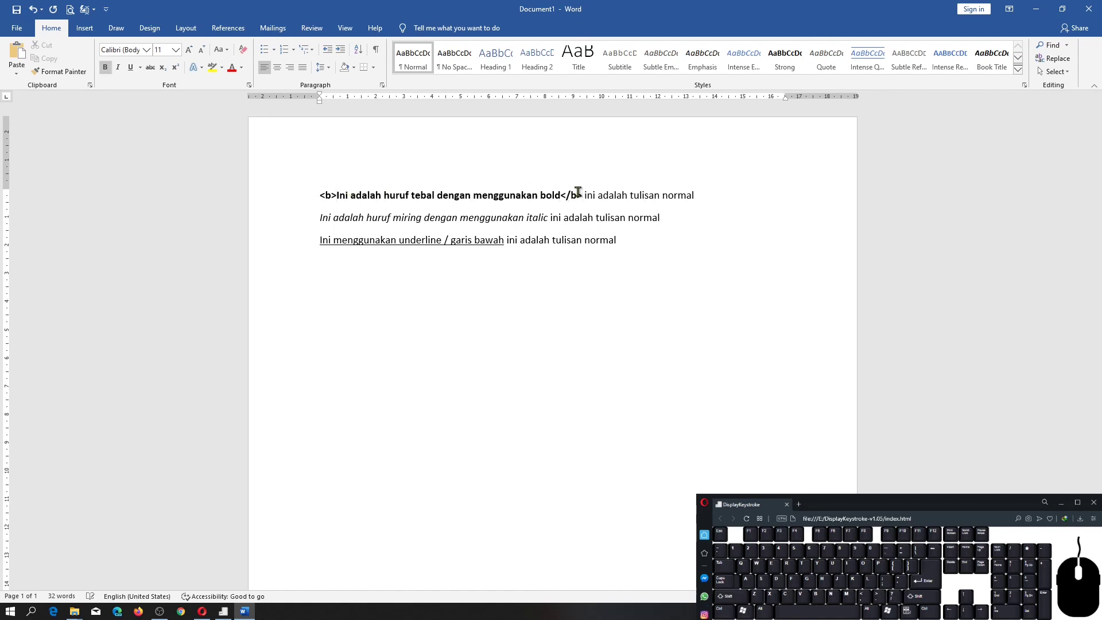
# Enclose the italic sentence on the second line between the tags <i> and </i>.
pyautogui.click(317, 218)
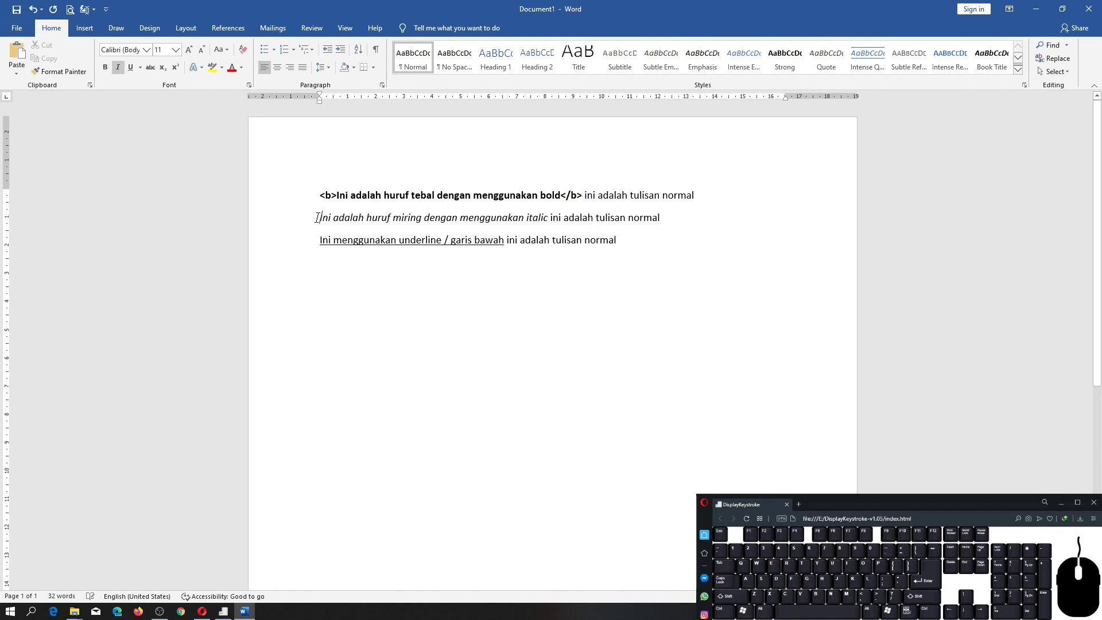
pyautogui.write('<i>')
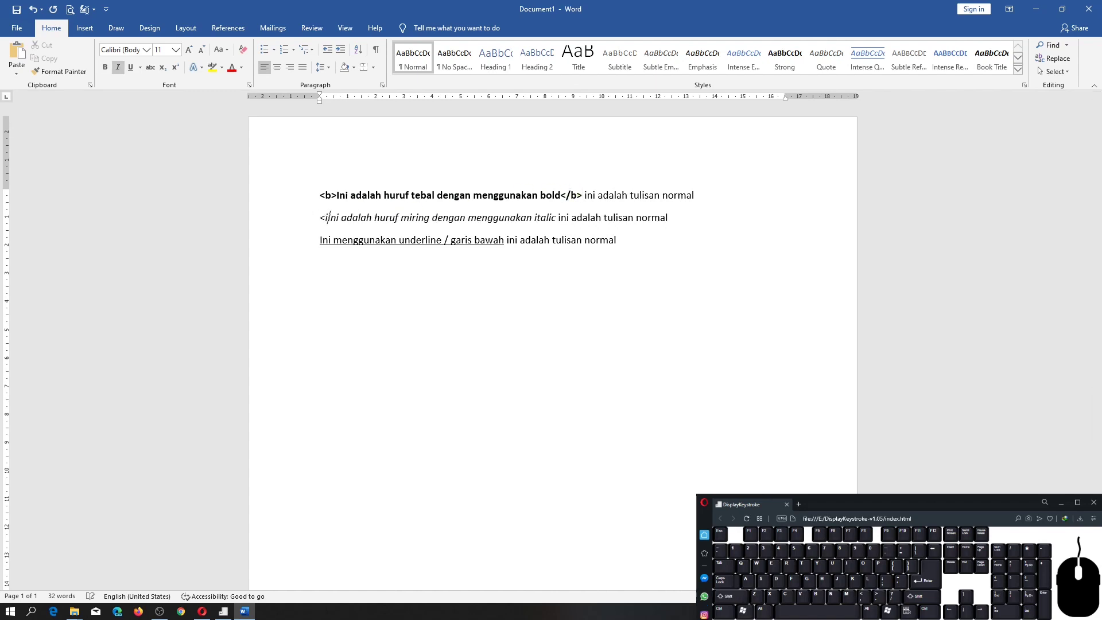
pyautogui.click(565, 218)
pyautogui.press('BackSpace')
pyautogui.write('</')
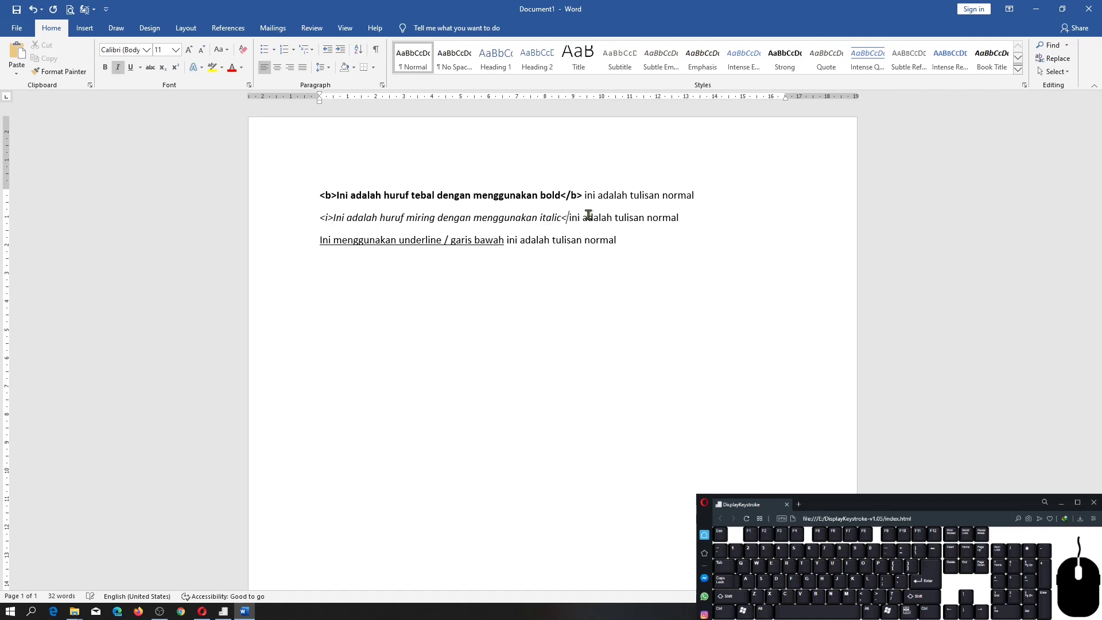
pyautogui.write('i>')
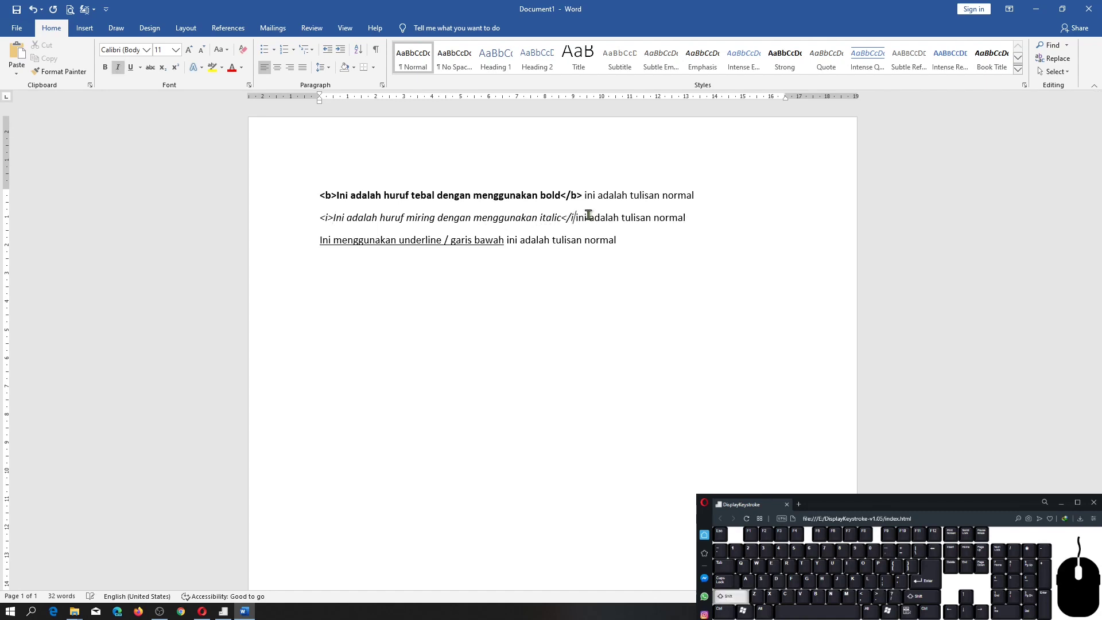
# Enclose the underlined sentence on the third line between the tags <u> and </u>.
pyautogui.click(320, 241)
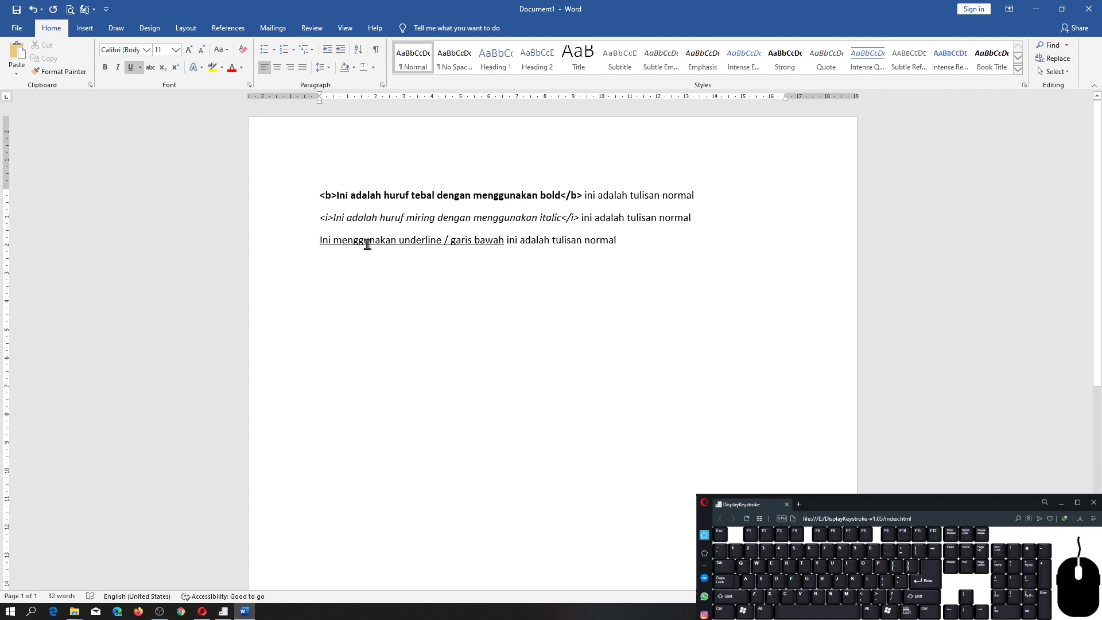
pyautogui.write('<u>')
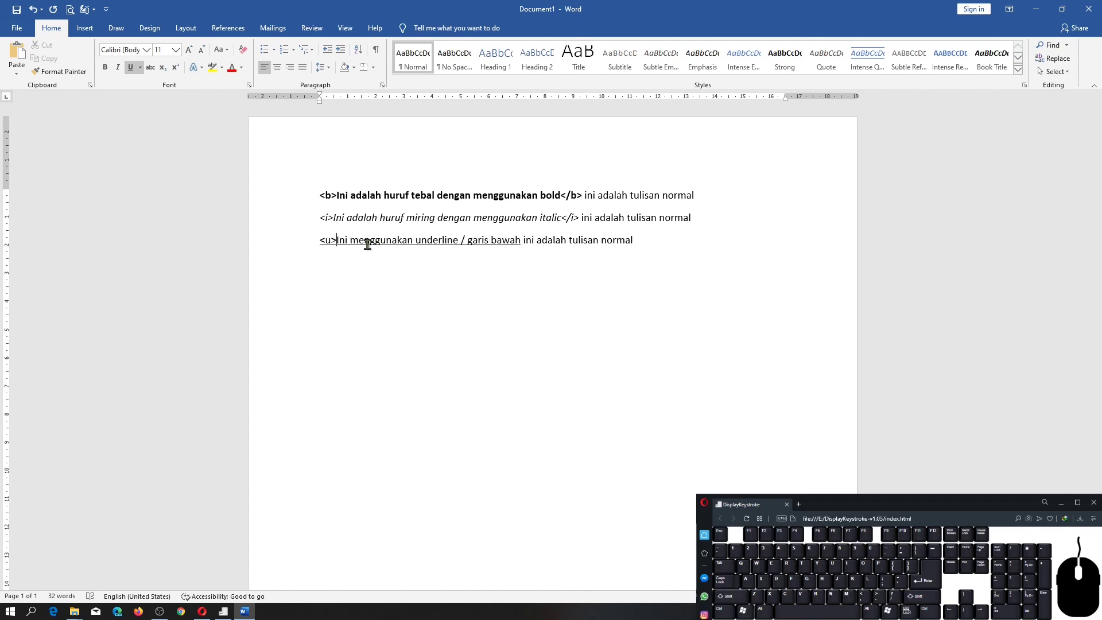
pyautogui.click(520, 241)
pyautogui.write('</u>')
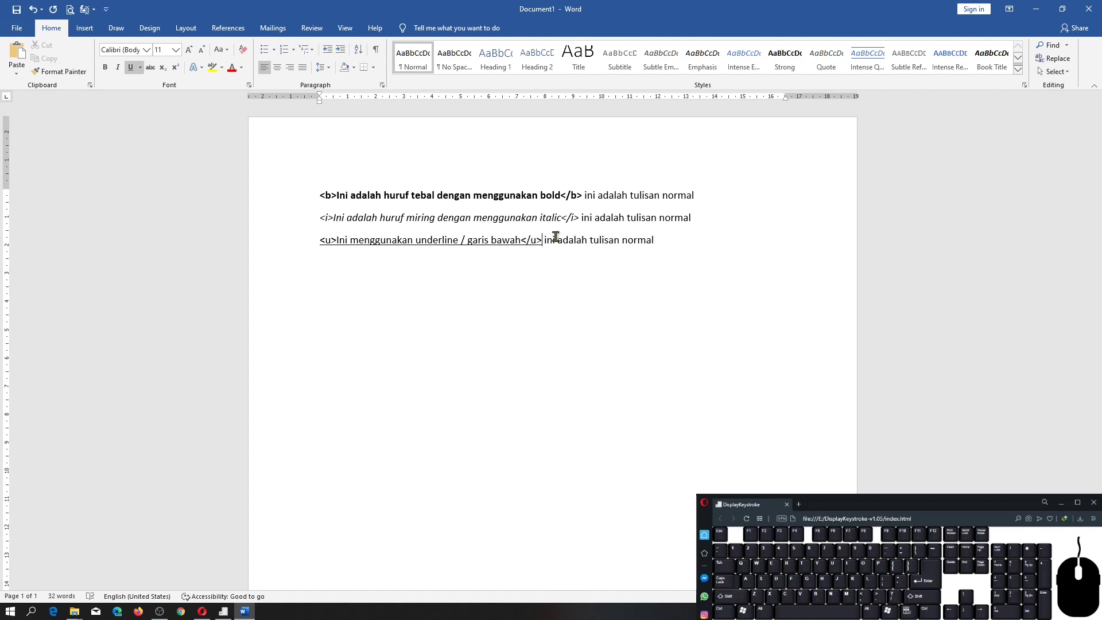
# Highlight in turn the sentence enclosed by the tags on each of the three lines to examine it.
pyautogui.click(561, 195)
pyautogui.moveTo(562, 195); pyautogui.dragTo(352, 205)
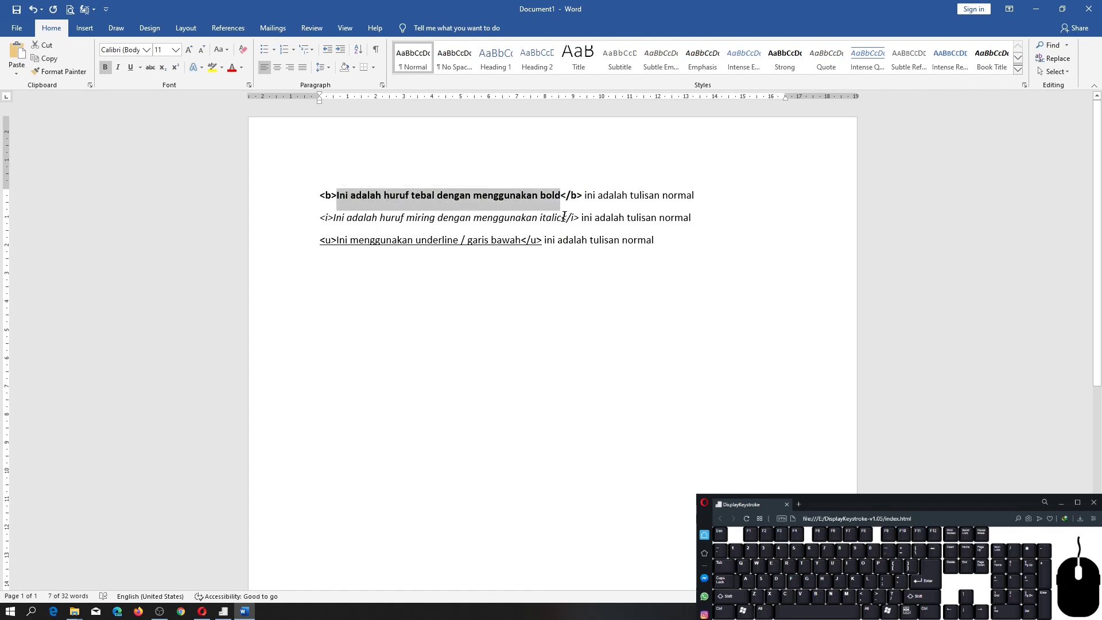
pyautogui.moveTo(562, 217); pyautogui.dragTo(335, 215)
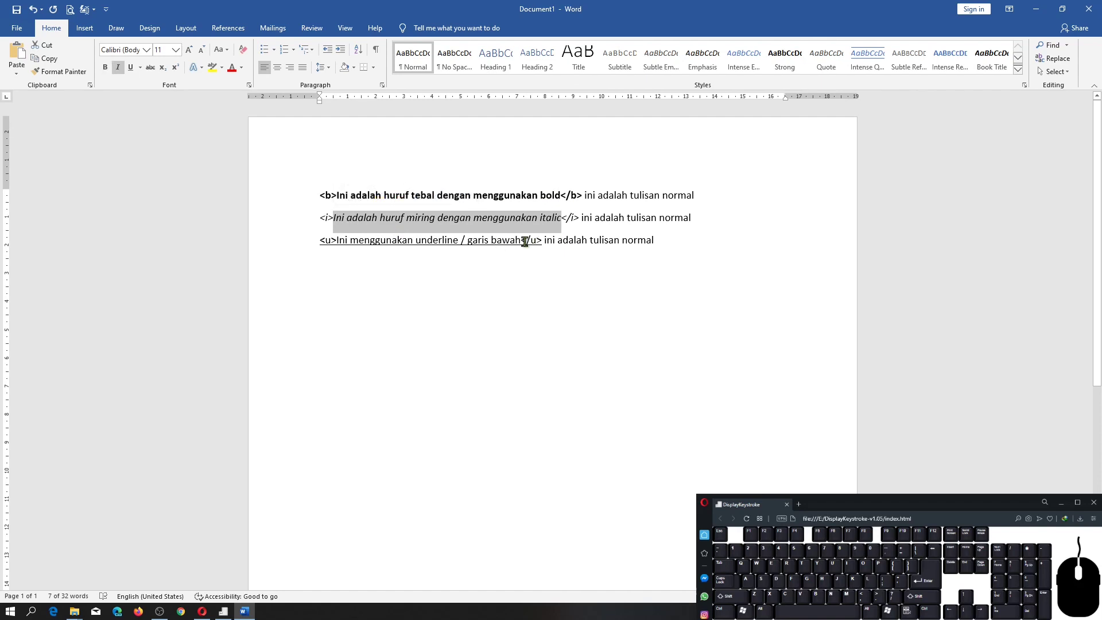
pyautogui.moveTo(520, 240); pyautogui.dragTo(345, 245)
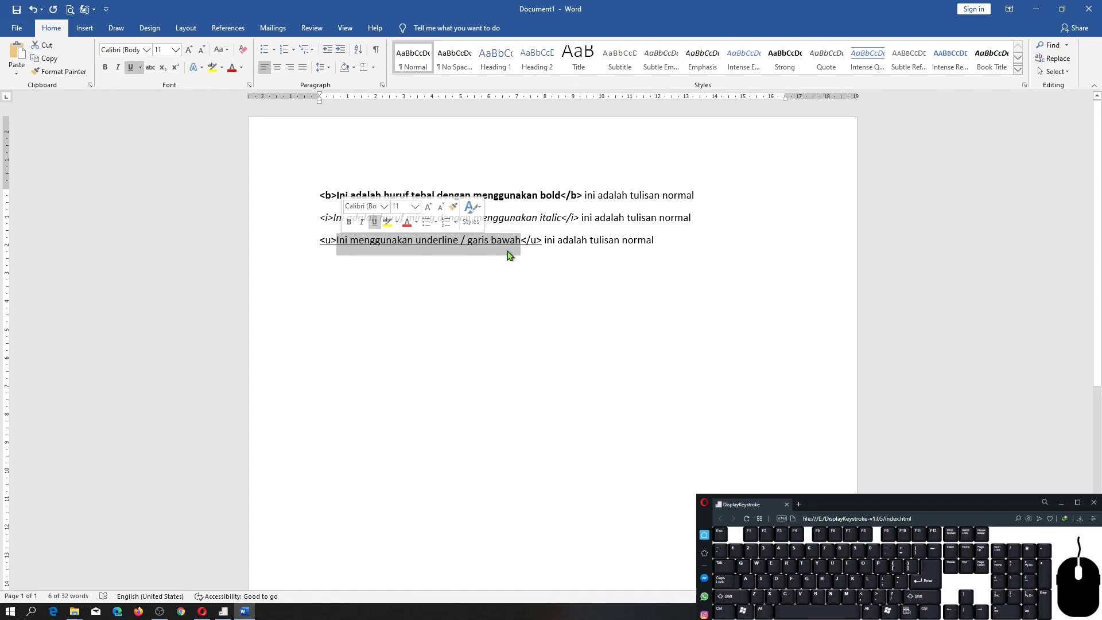
pyautogui.click(300, 496)
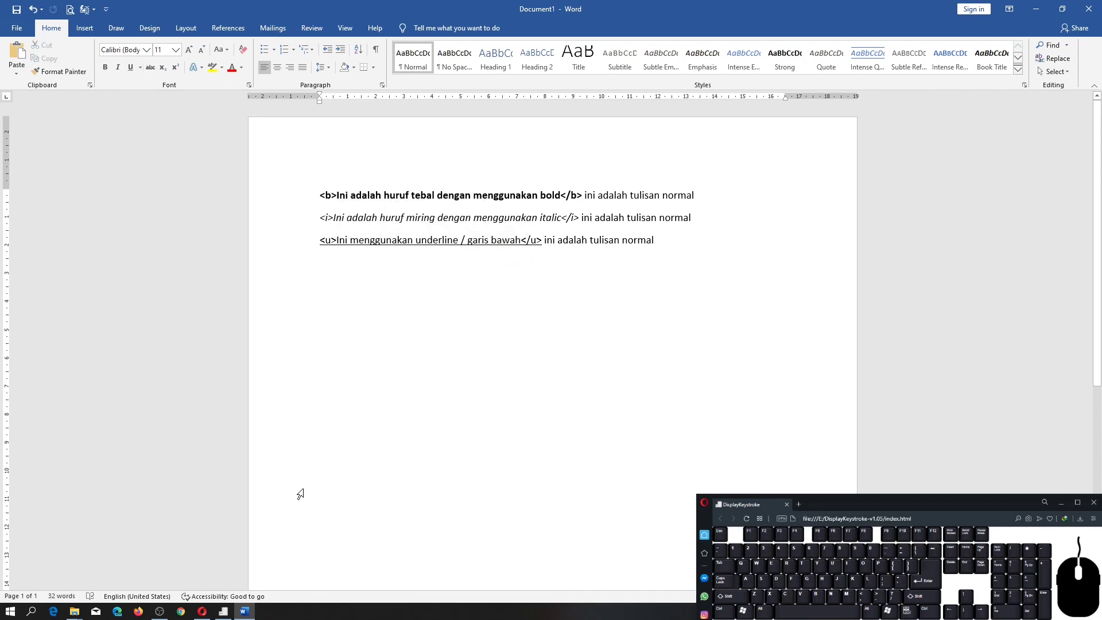
# Open the recent document Lorem Ipsum and make the word "condimentum" near the end of the first body paragraph bold.
pyautogui.click(17, 27)
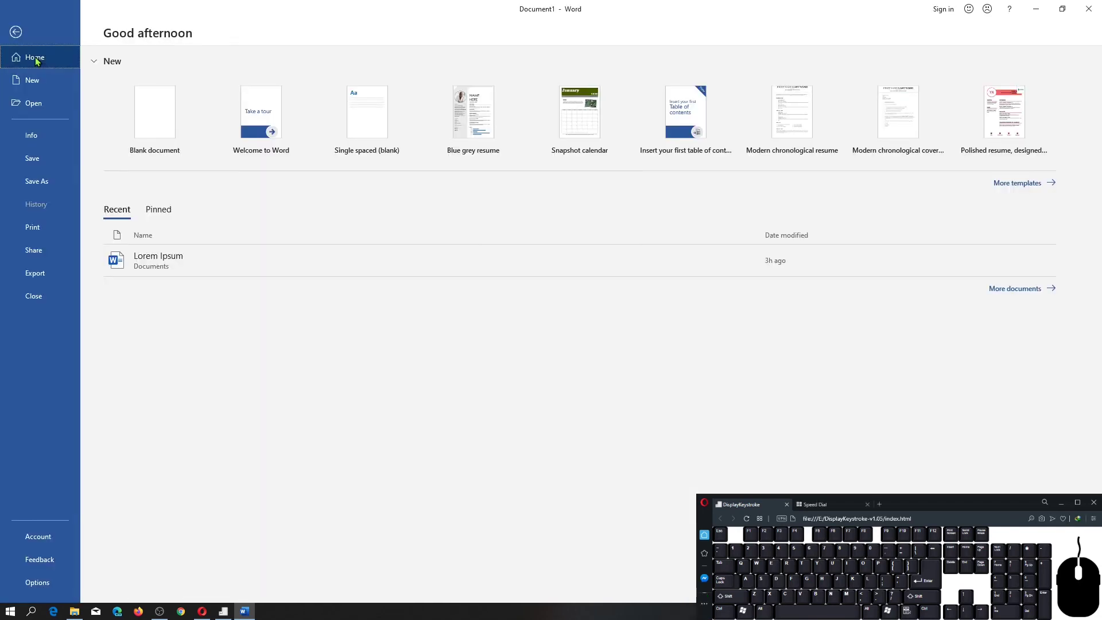
pyautogui.click(250, 261)
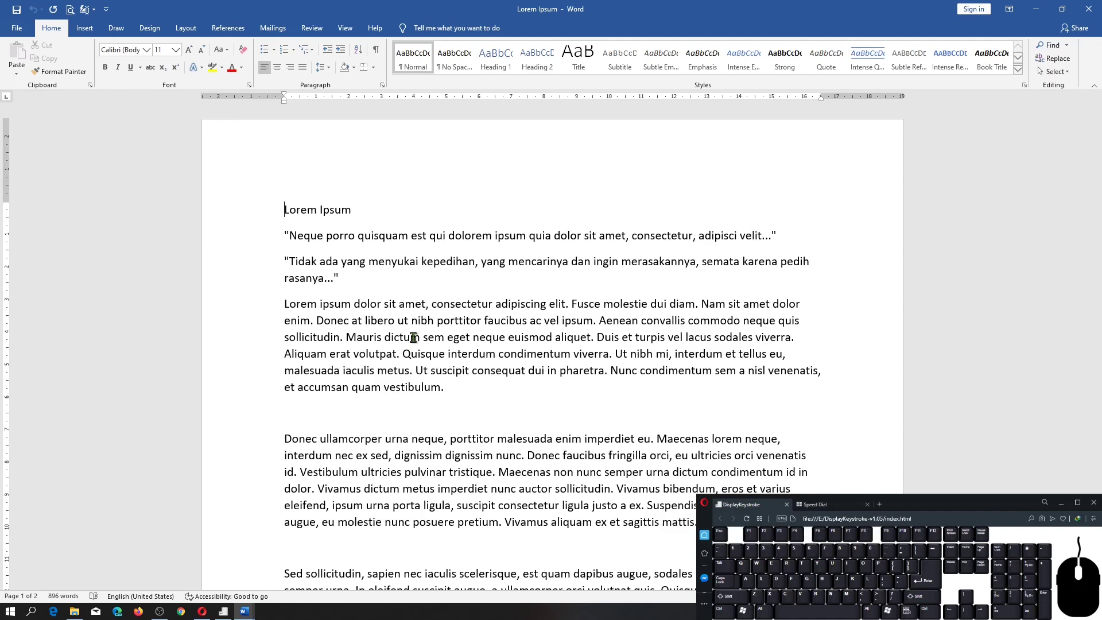
pyautogui.click(664, 372)
pyautogui.press('ctrl')
pyautogui.hotkey('ctrl', 'b')
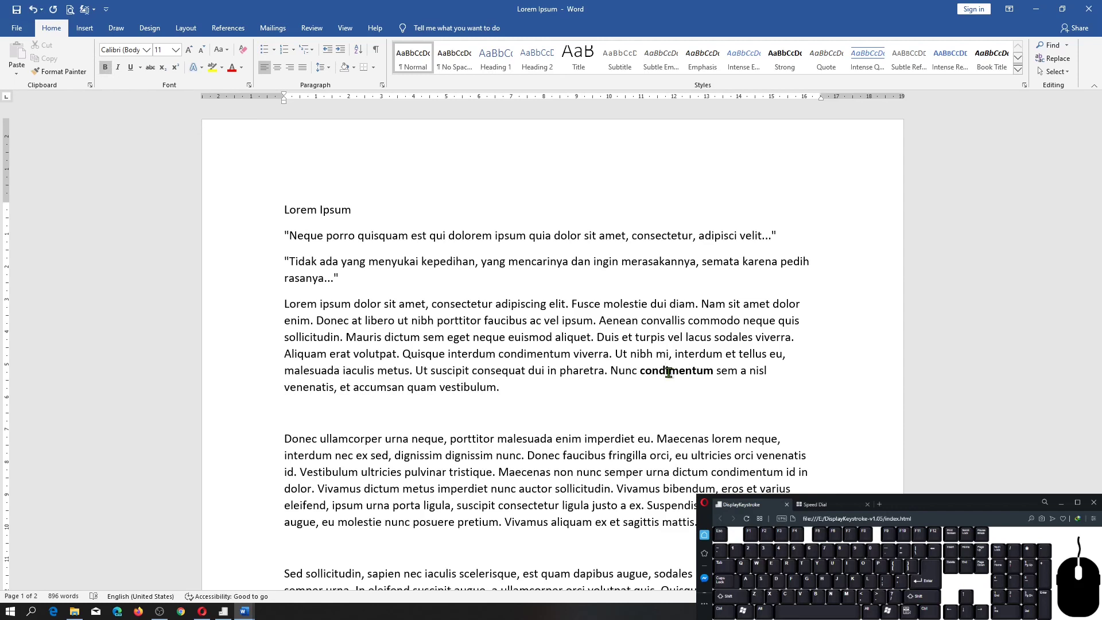
# Make the word "Nunc" just before "condimentum" bold by formatting it with the cursor inside the word.
pyautogui.click(613, 371)
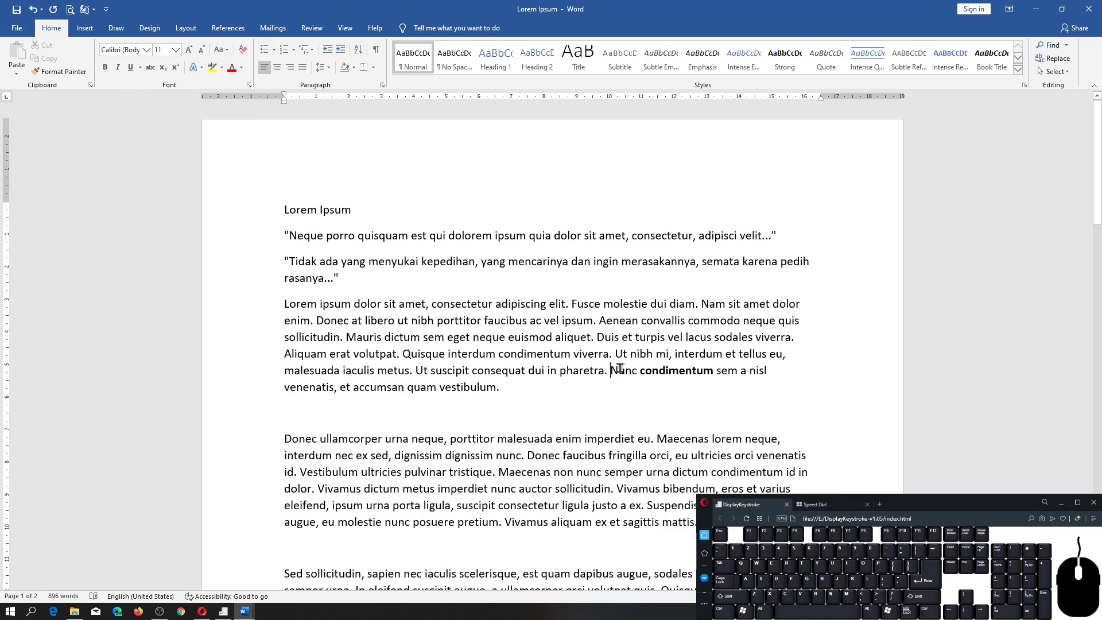
pyautogui.hotkey('ctrl', 'b')
pyautogui.hotkey('ctrl', 'b')
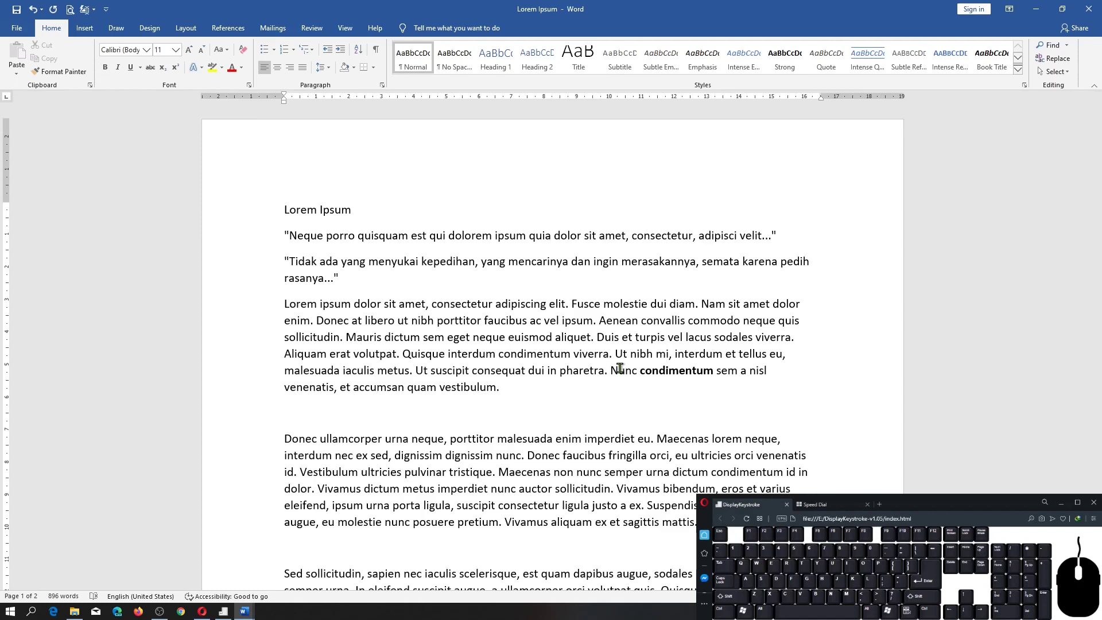
pyautogui.click(618, 370)
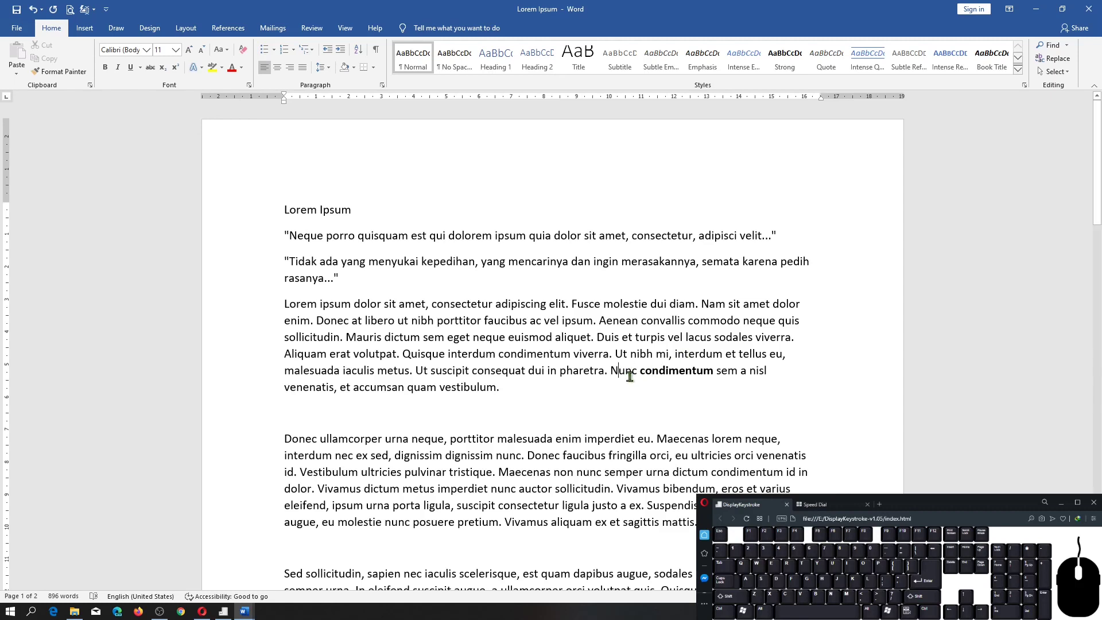
pyautogui.hotkey('ctrl', 'b')
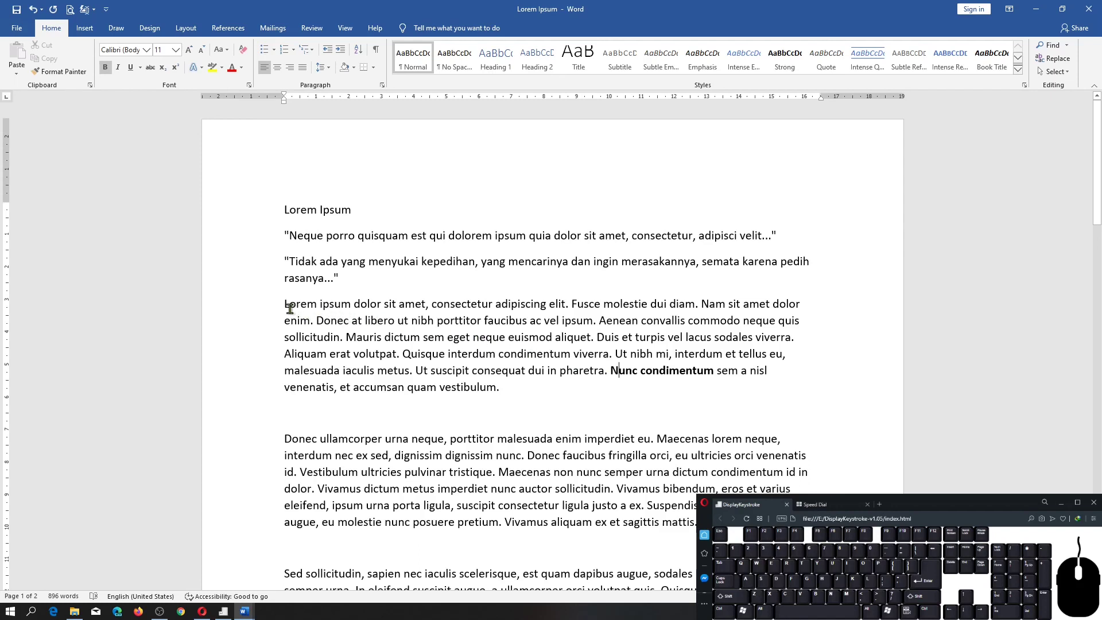
# Italicize the whole quotation line beginning "Neque porro quisquam" below the title.
pyautogui.click(258, 239)
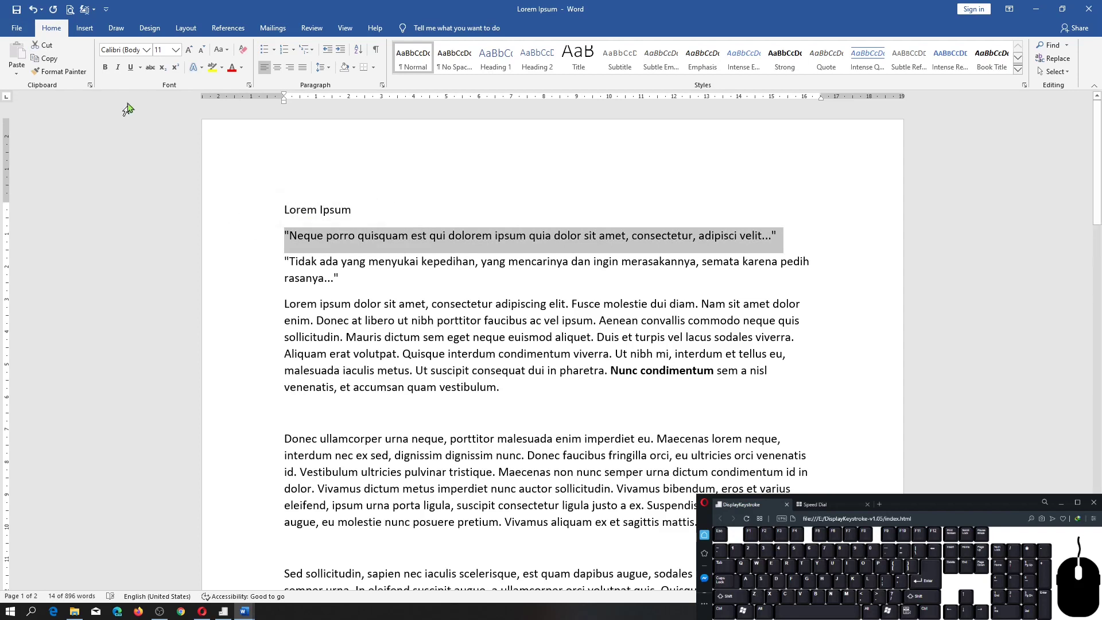
pyautogui.click(119, 68)
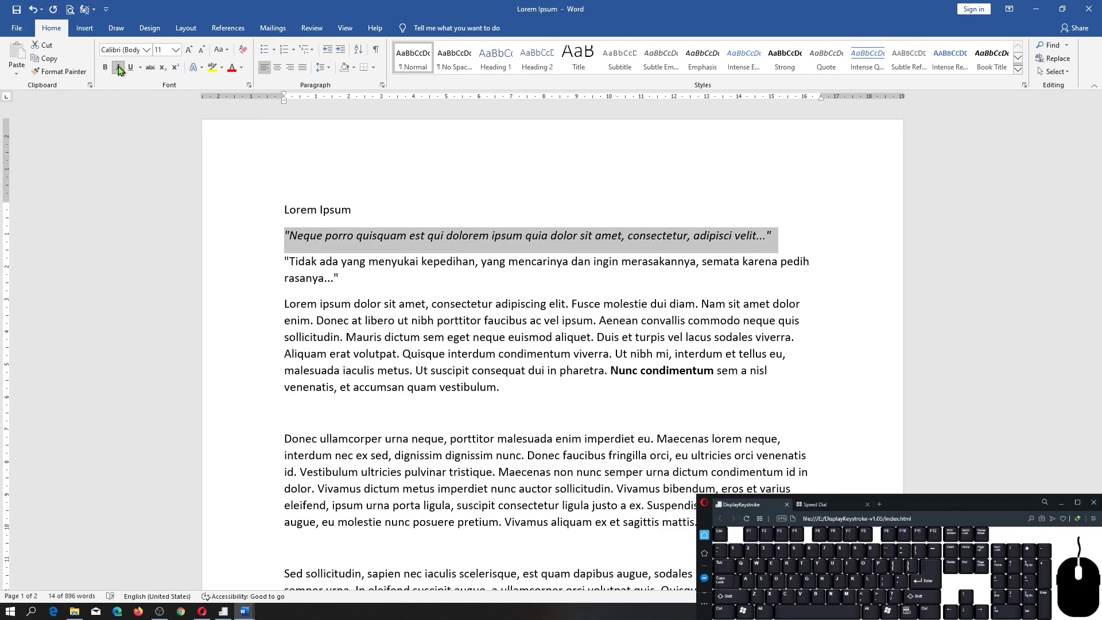
# Apply underline, bold and italic to the title line "Lorem Ipsum".
pyautogui.click(248, 216)
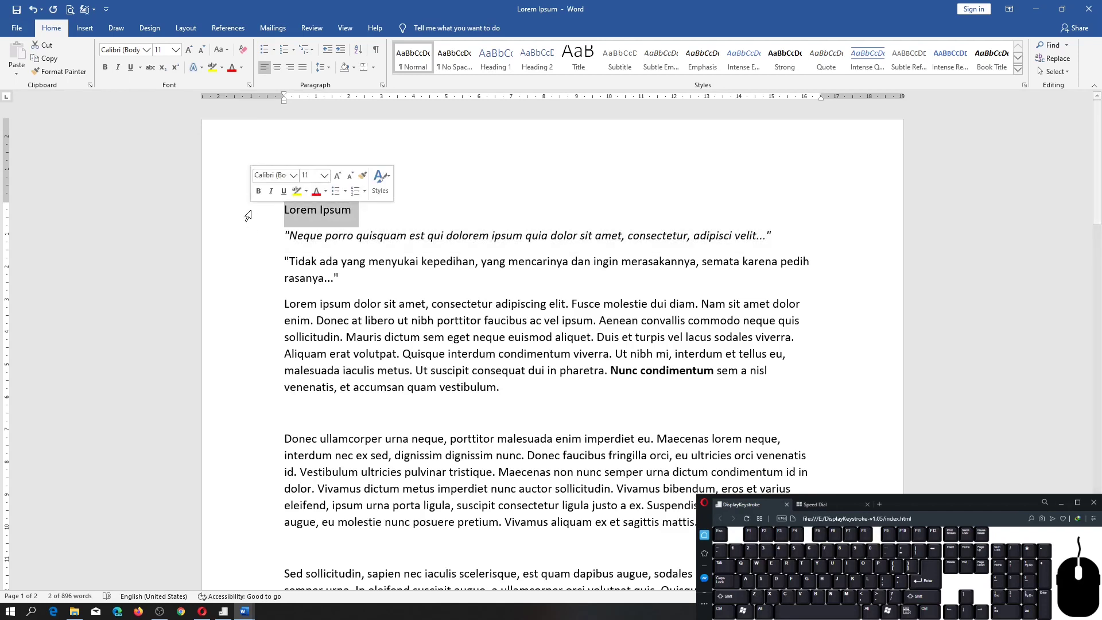
pyautogui.click(132, 69)
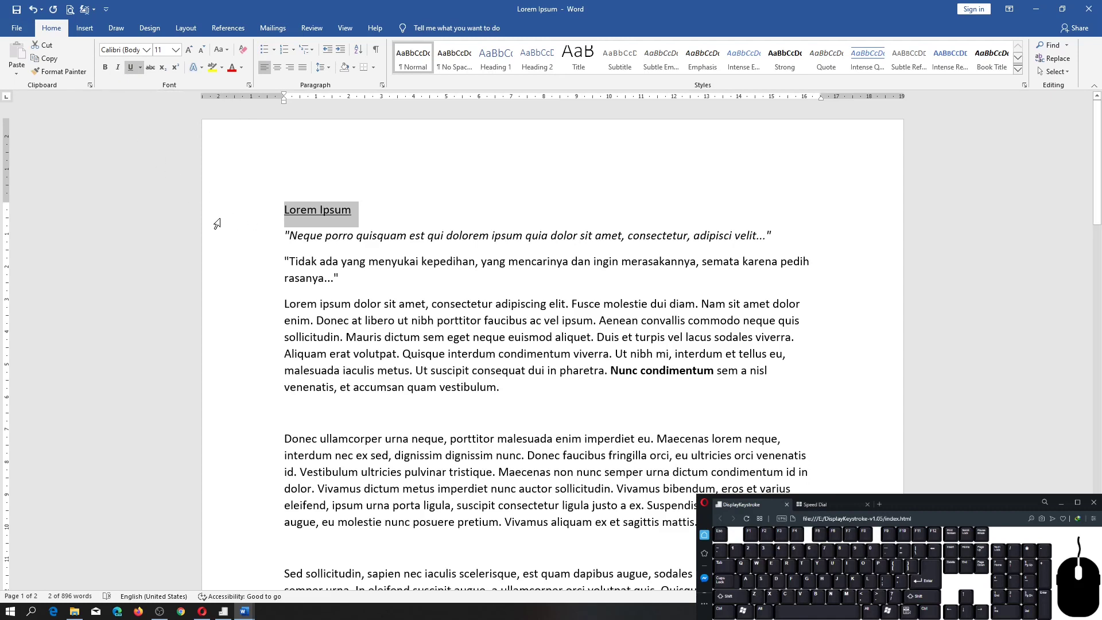
pyautogui.click(106, 71)
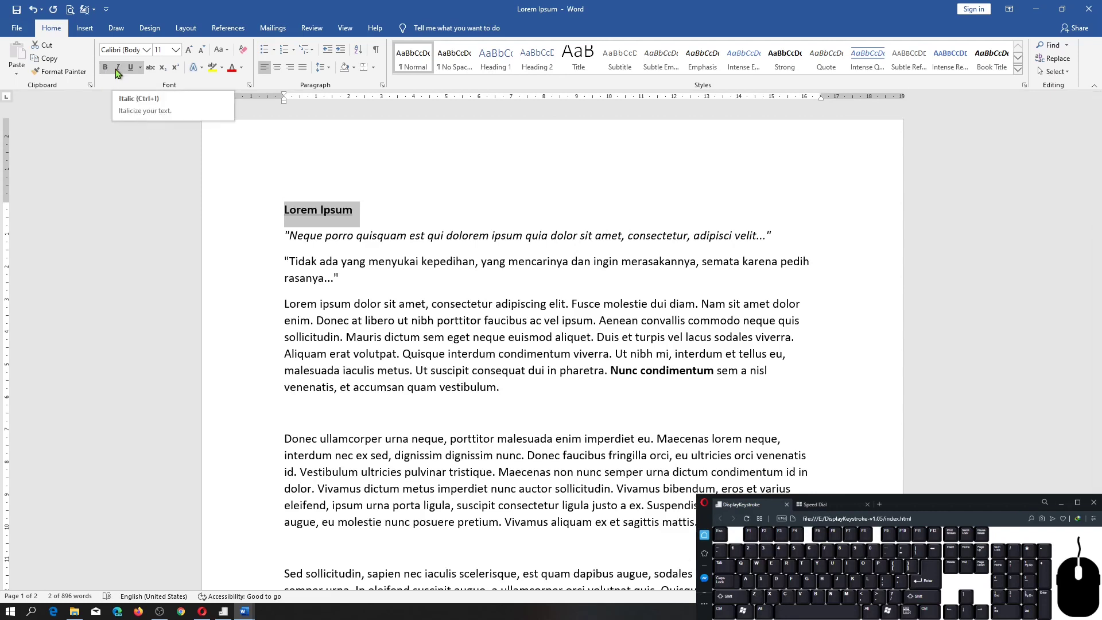
pyautogui.click(117, 68)
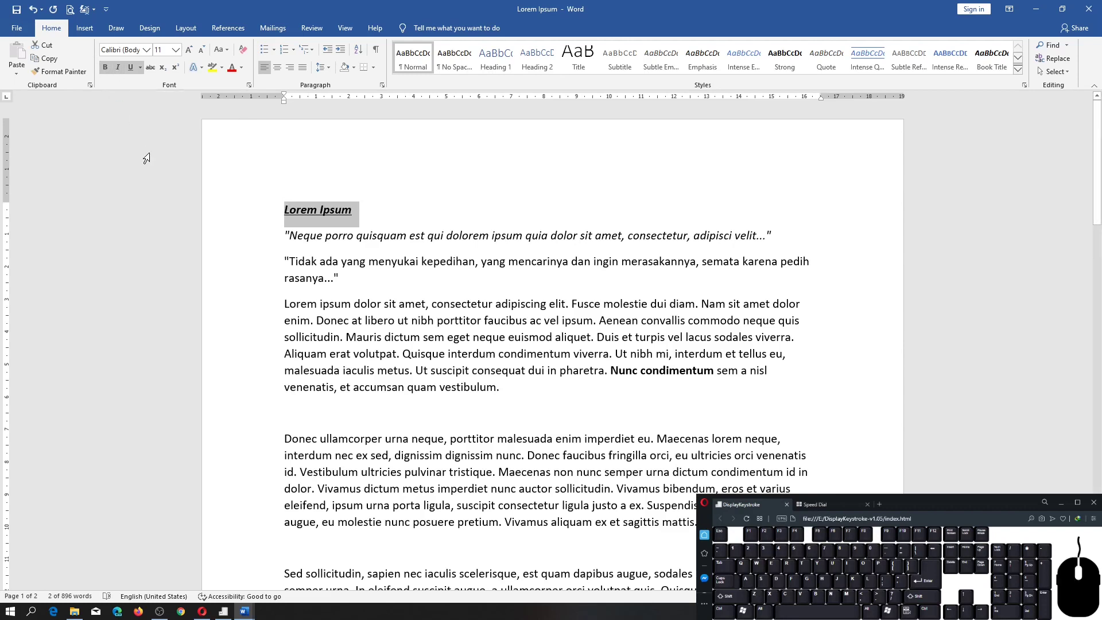
# Underline the whole paragraph beginning "Donec ullamcorper urna neque".
pyautogui.tripleClick(289, 439)
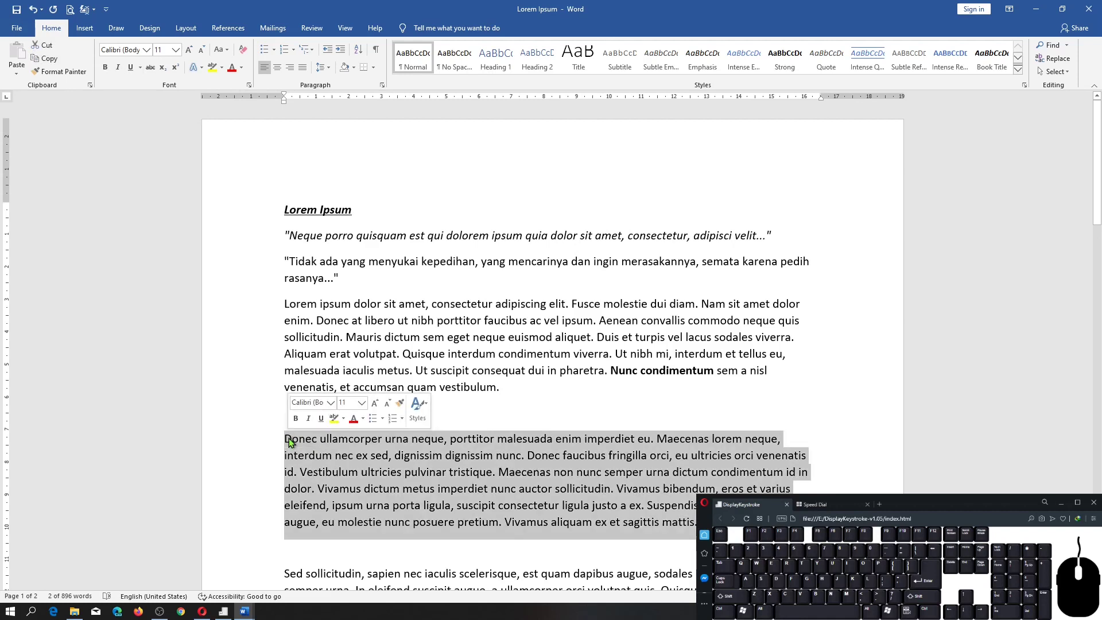
pyautogui.click(133, 68)
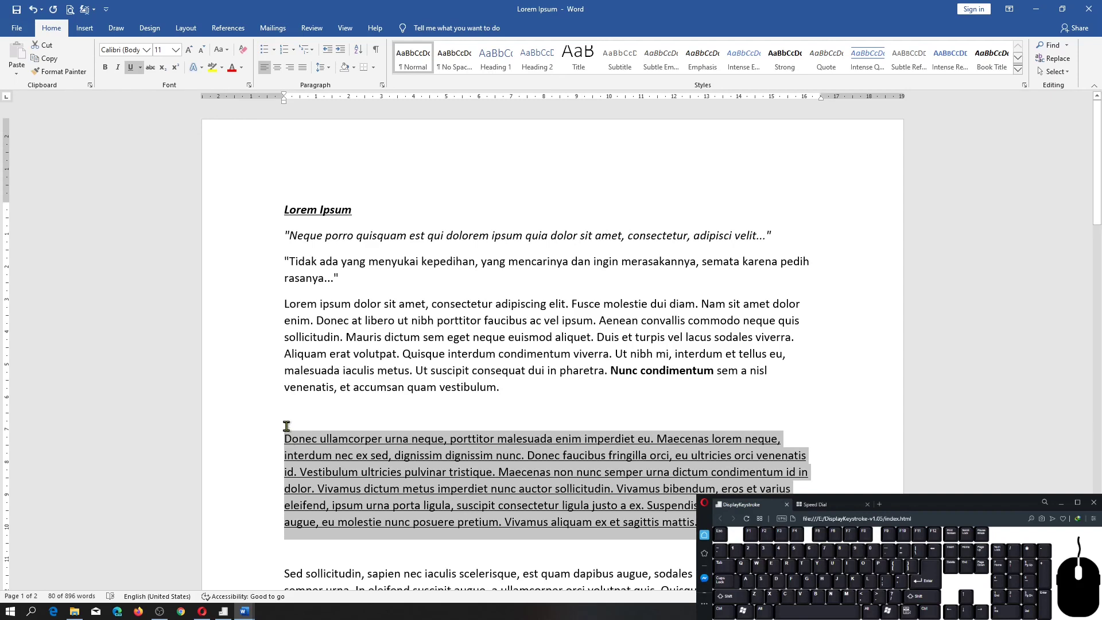
# Change the underline style of the title "Lorem Ipsum" to a wavy line.
pyautogui.click(310, 208)
pyautogui.tripleClick(310, 207)
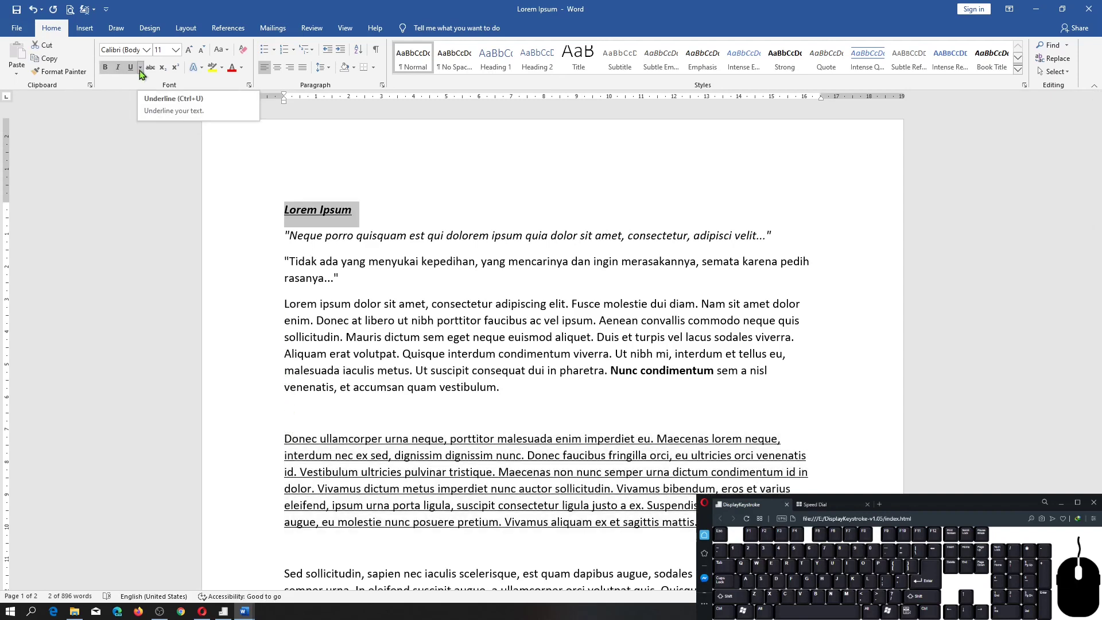
pyautogui.click(140, 69)
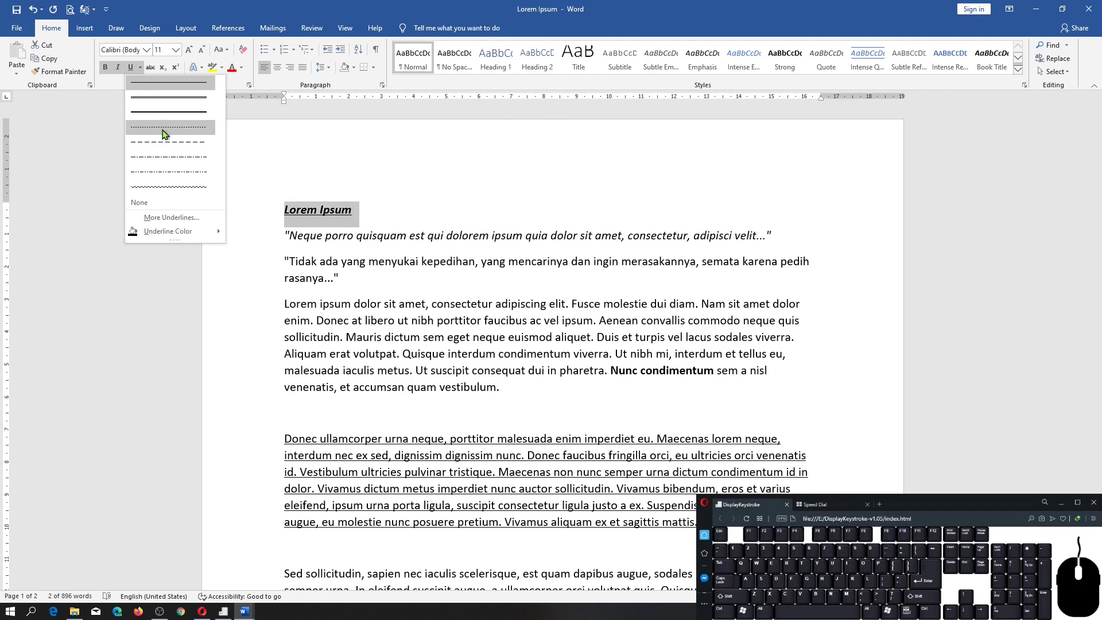
pyautogui.click(165, 182)
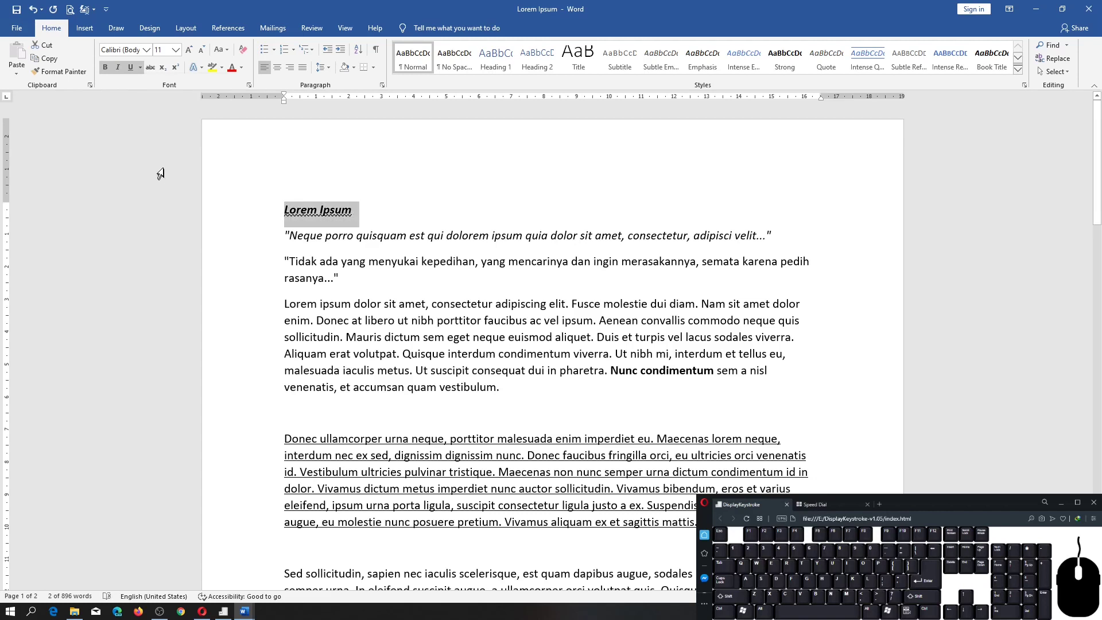
# Set the underline color of the title "Lorem Ipsum" to the standard red.
pyautogui.click(140, 67)
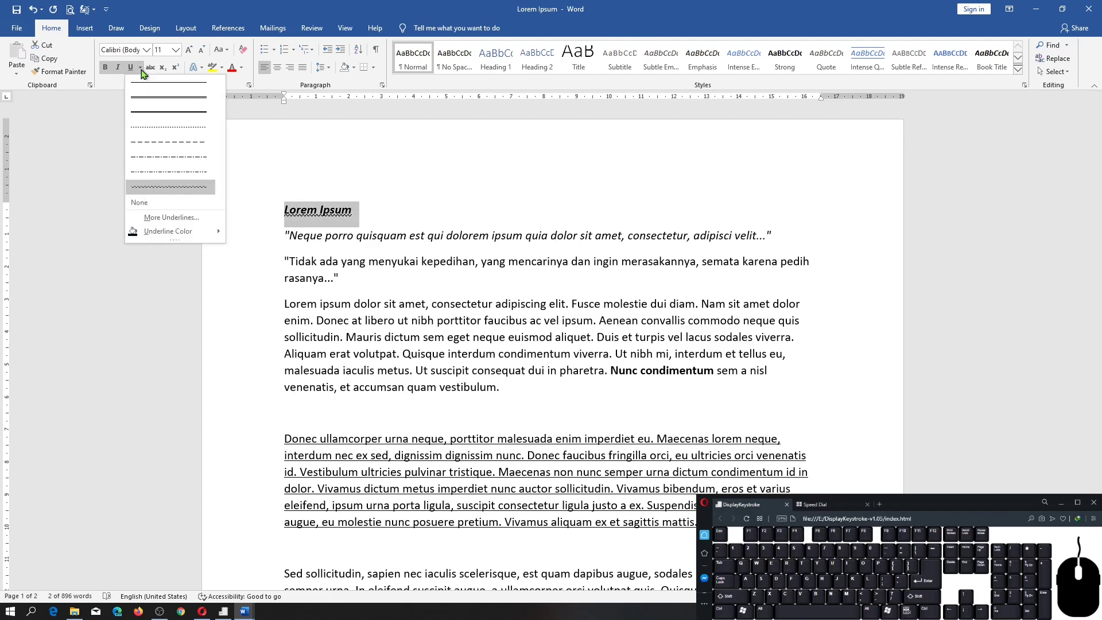
pyautogui.moveTo(163, 236)
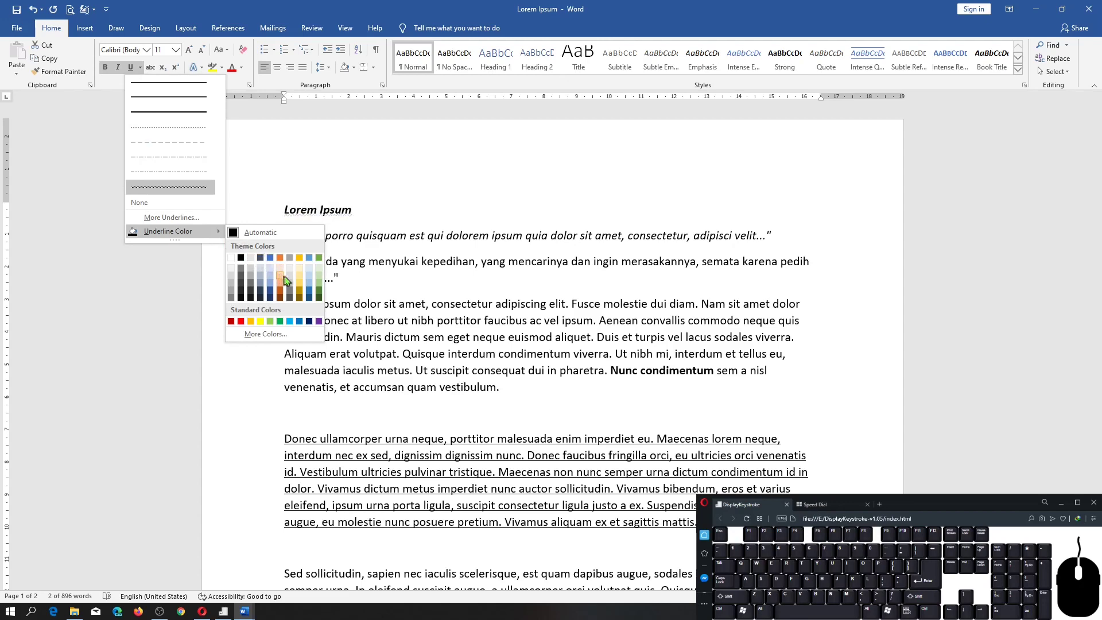
pyautogui.click(242, 323)
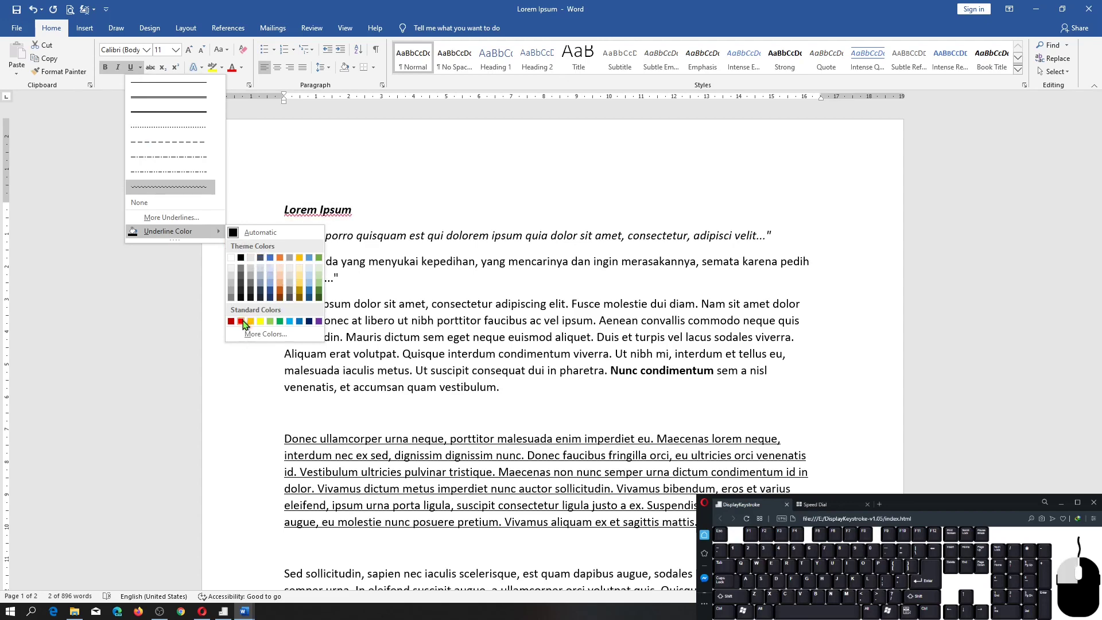
pyautogui.click(141, 67)
pyautogui.moveTo(173, 231)
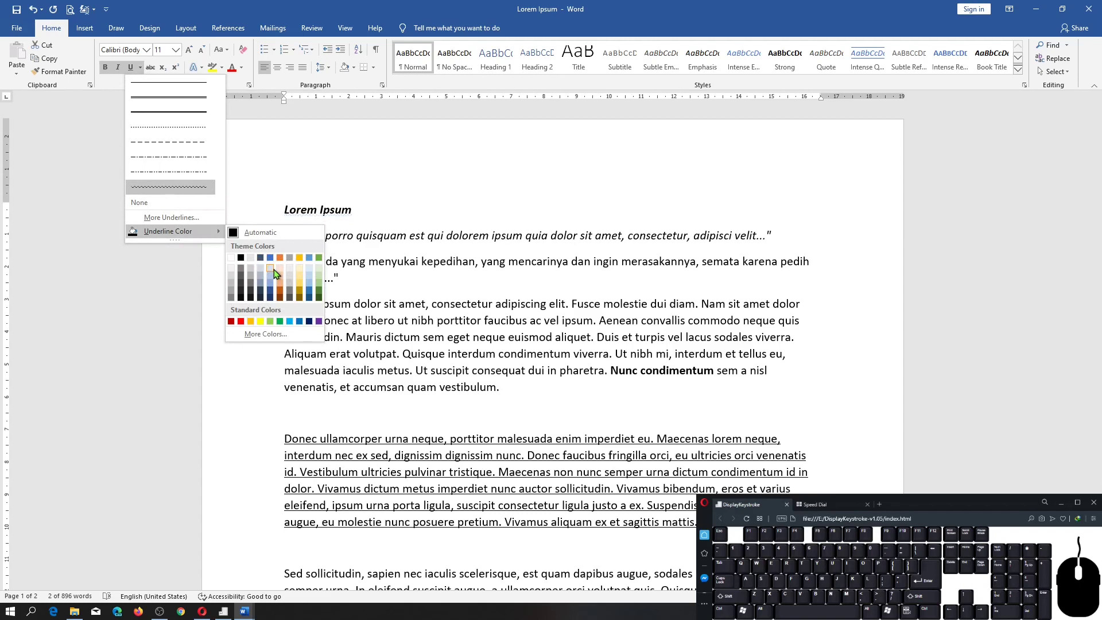